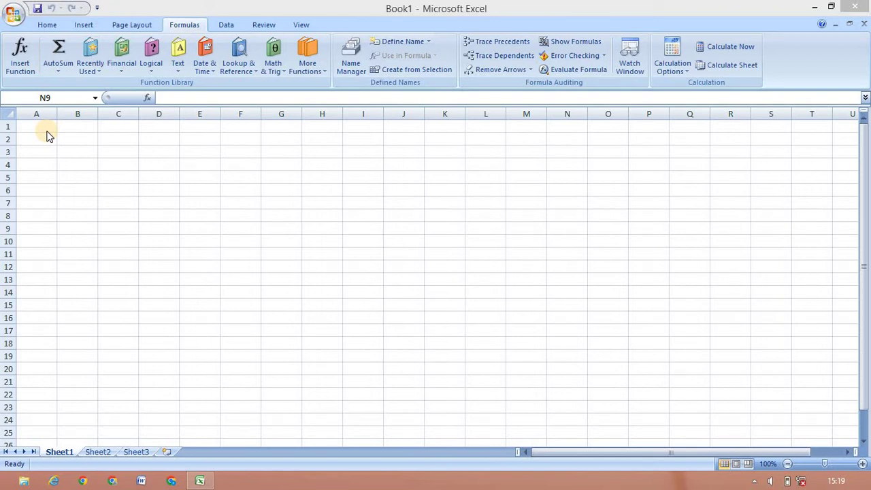
Step: Enter the number 1 in cell A1
{"action": "left_click", "coordinate": [37, 128]}
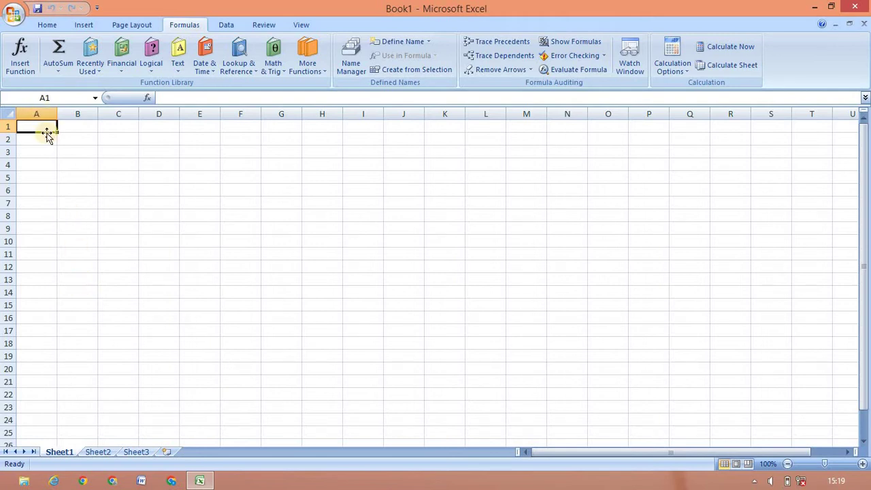
{"action": "type", "text": "1"}
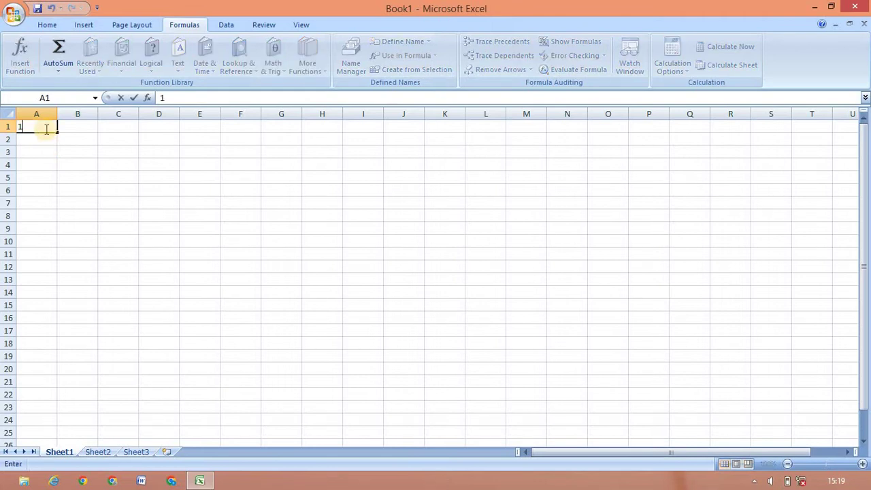
{"action": "left_click", "coordinate": [43, 129]}
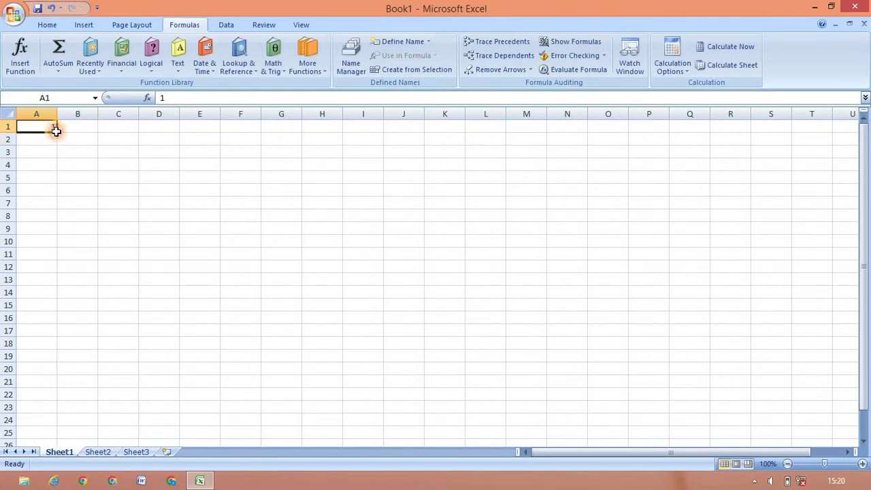
{"action": "left_click_drag", "start_coordinate": [49, 128], "coordinate": [77, 139]}
{"action": "left_click", "coordinate": [50, 130]}
Step: Fill A1 down to A9 as a series so column A counts 1 through 9
{"action": "left_click_drag", "start_coordinate": [57, 133], "coordinate": [53, 230]}
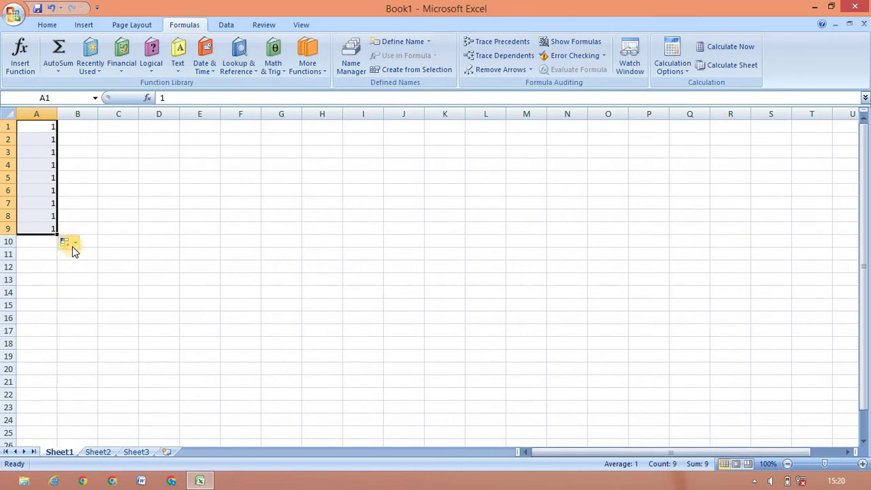
{"action": "left_click", "coordinate": [73, 243]}
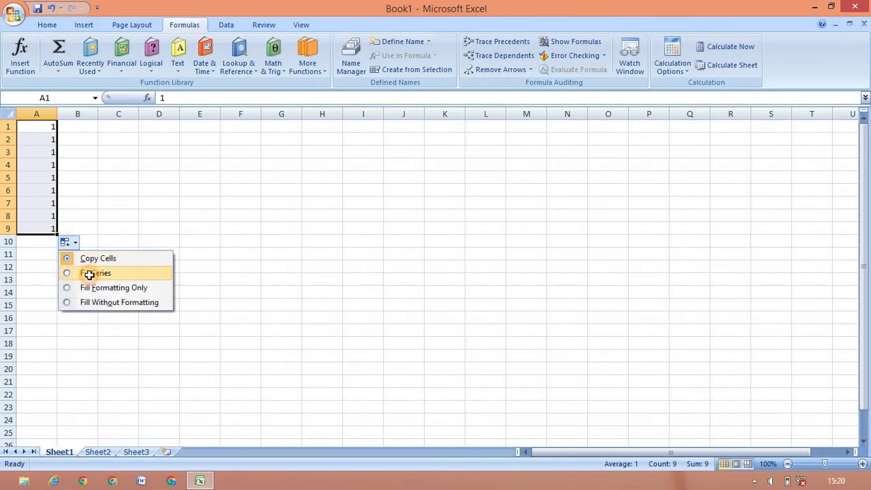
{"action": "left_click", "coordinate": [89, 273]}
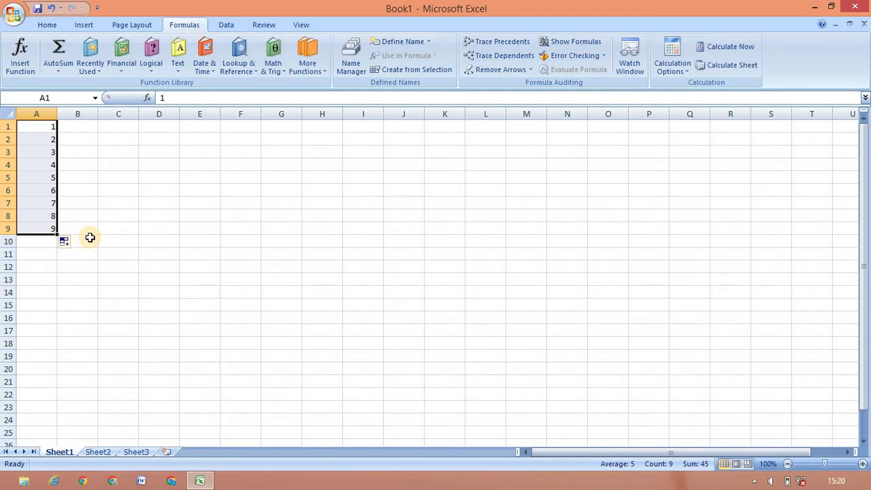
{"action": "left_click", "coordinate": [43, 124]}
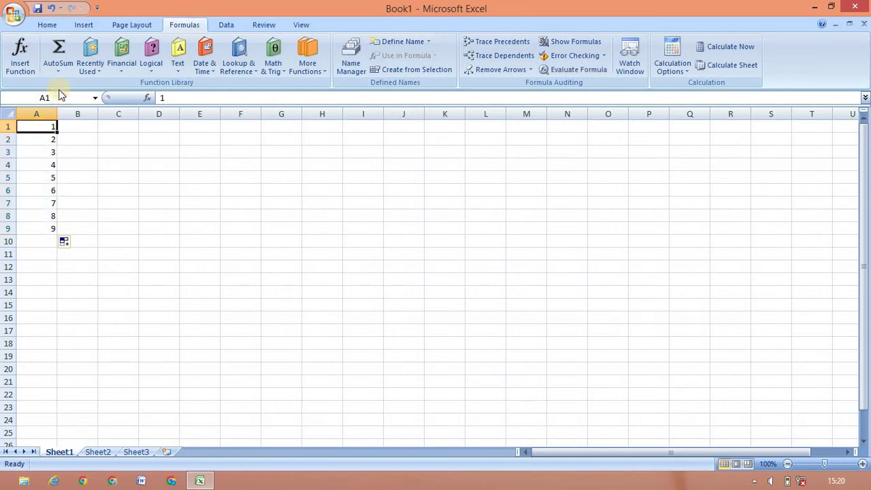
Step: Extend column A with a linear Series fill in columns, step 1, stop value 100
{"action": "left_click", "coordinate": [47, 25]}
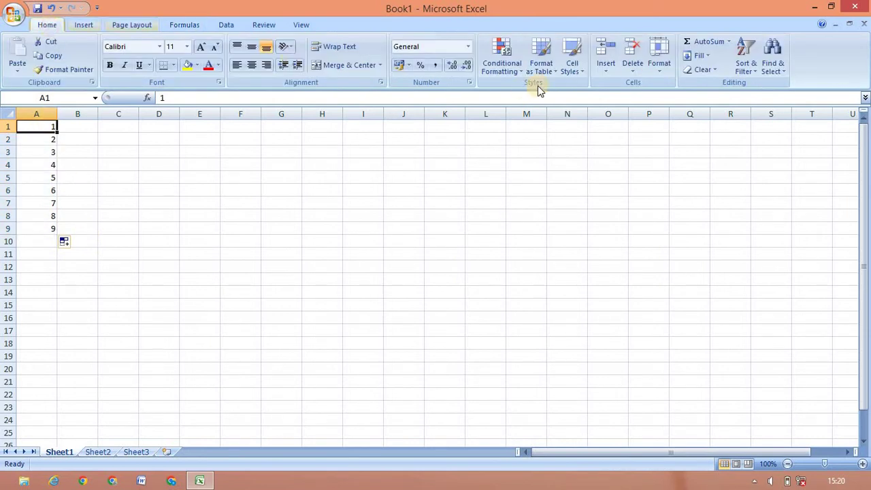
{"action": "left_click", "coordinate": [701, 55]}
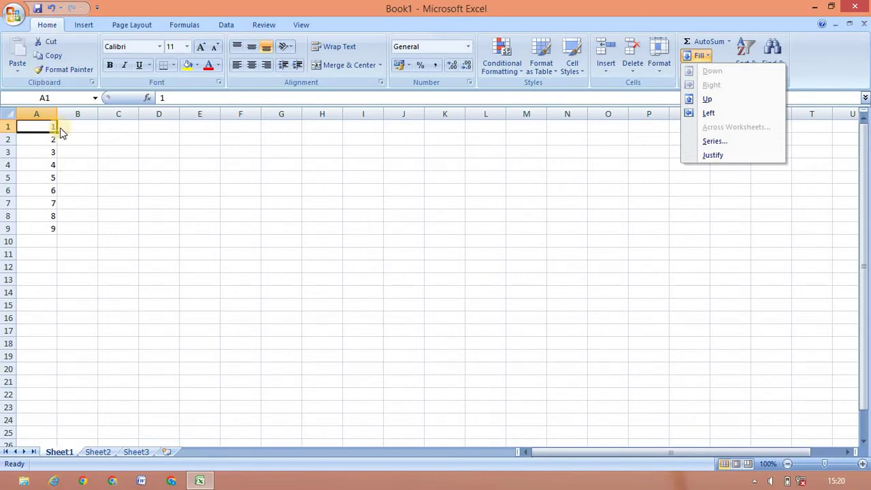
{"action": "left_click", "coordinate": [719, 147]}
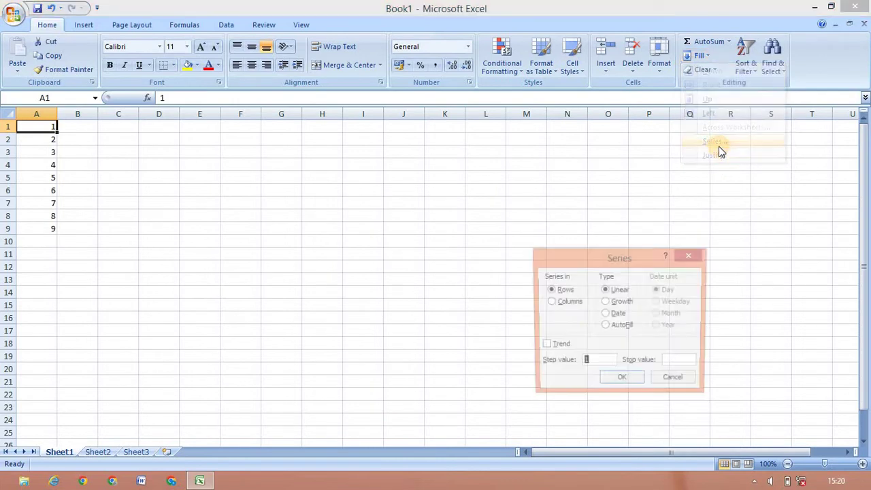
{"action": "left_click", "coordinate": [594, 365]}
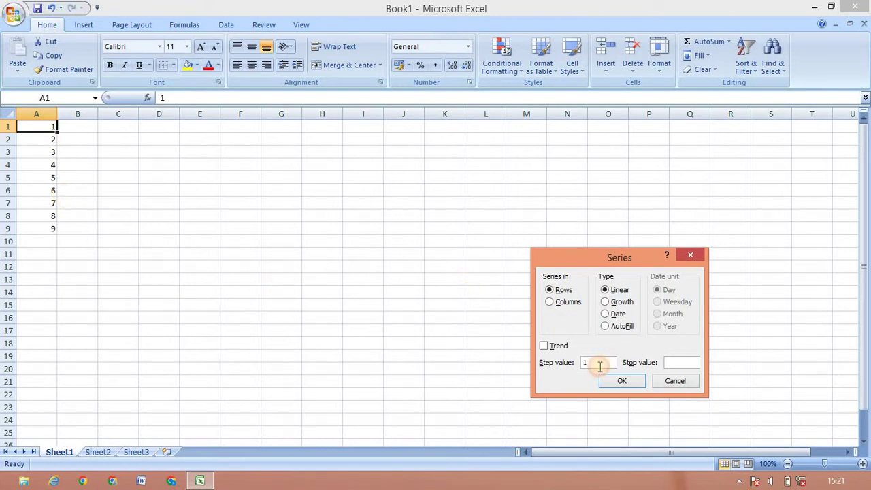
{"action": "left_click", "coordinate": [672, 362]}
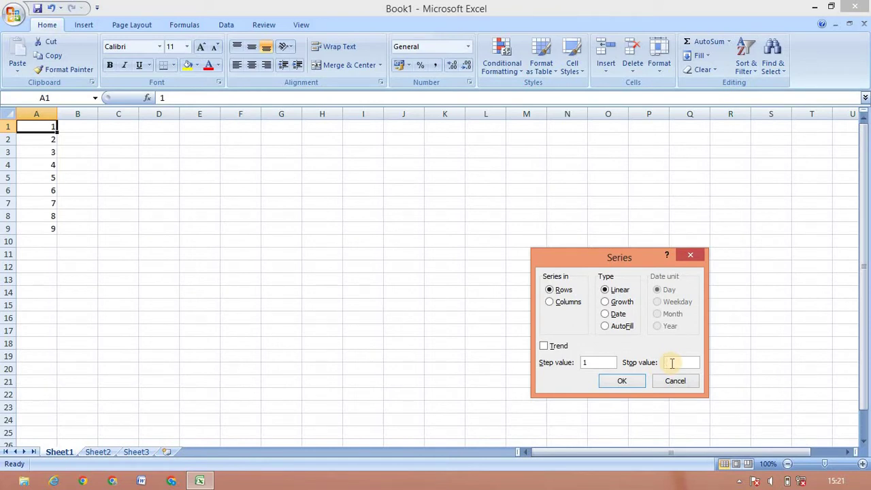
{"action": "type", "text": "1"}
{"action": "type", "text": "00"}
{"action": "left_click", "coordinate": [558, 306]}
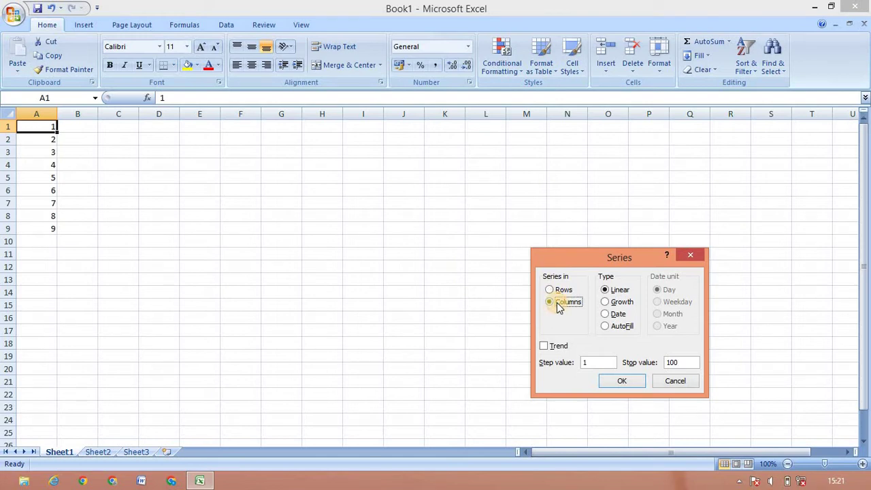
{"action": "left_click", "coordinate": [624, 382]}
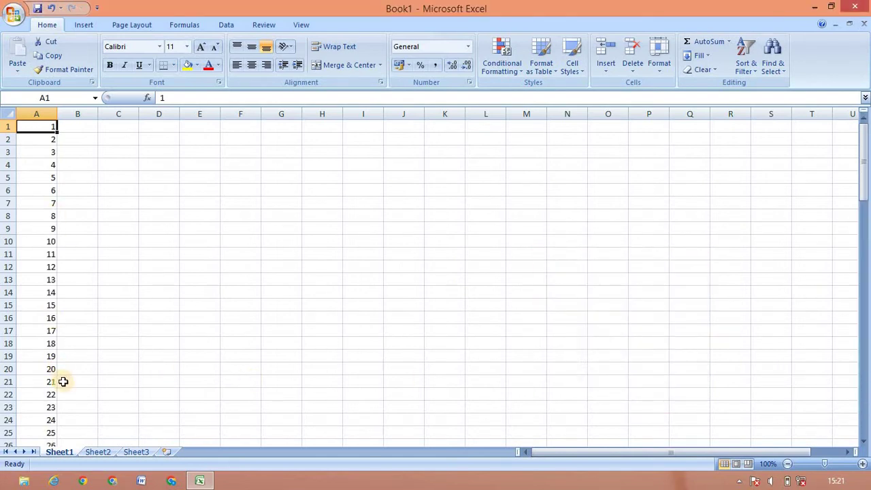
Step: Enter the starting value 67 in cell H9
{"action": "left_click", "coordinate": [325, 231]}
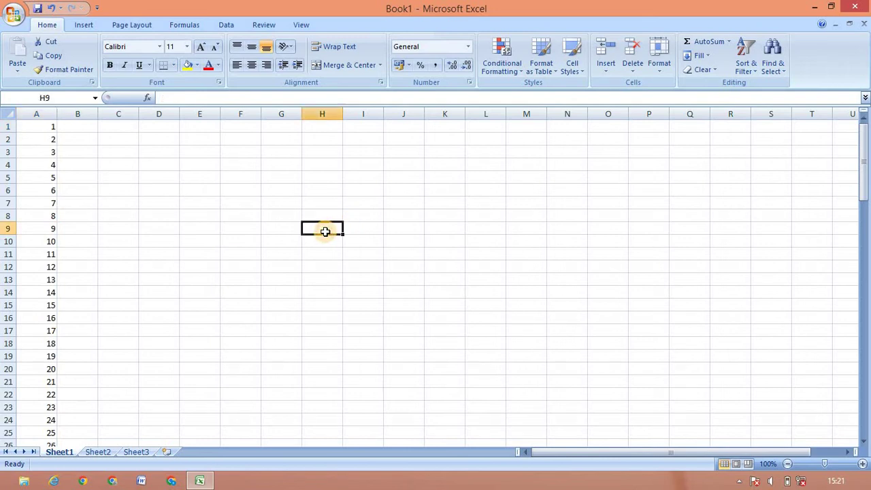
{"action": "type", "text": "67"}
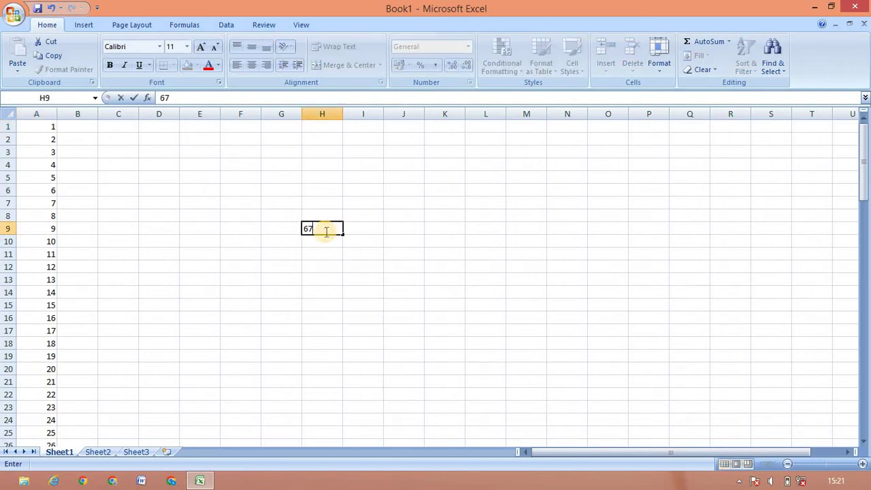
{"action": "key", "text": "Return"}
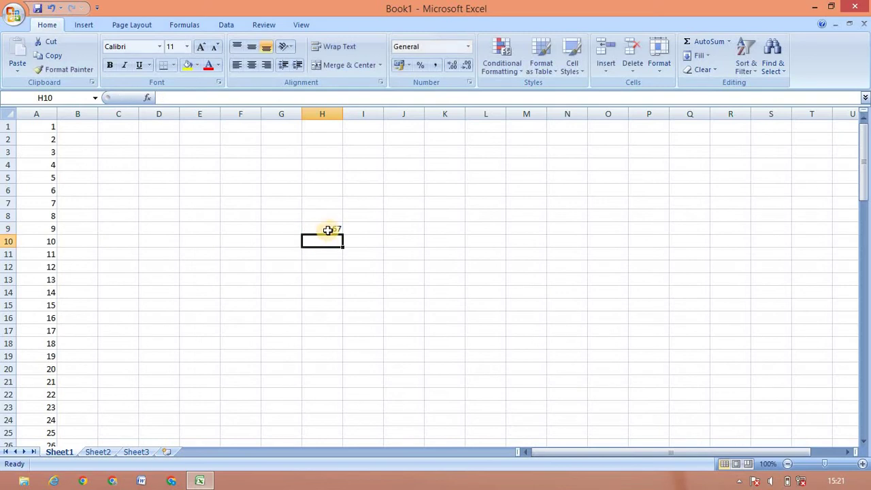
{"action": "left_click", "coordinate": [328, 230]}
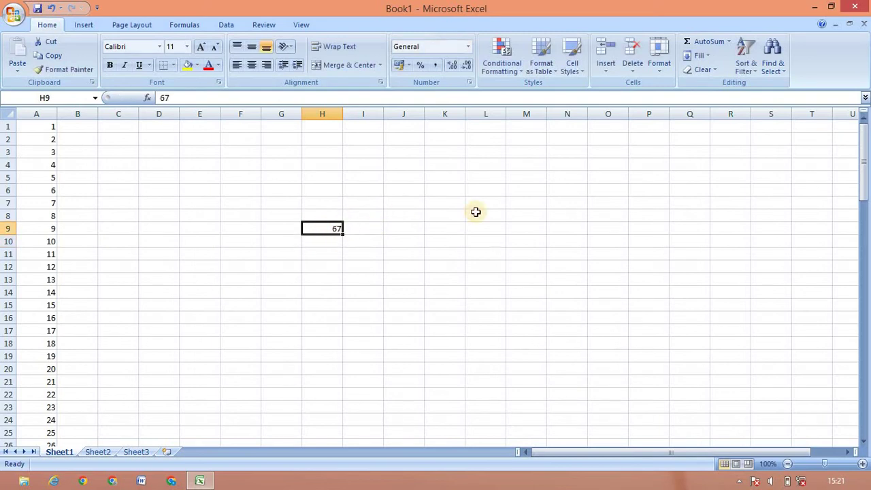
Step: Fill a column series from H9 with step 10 and stop value 150
{"action": "left_click", "coordinate": [707, 56]}
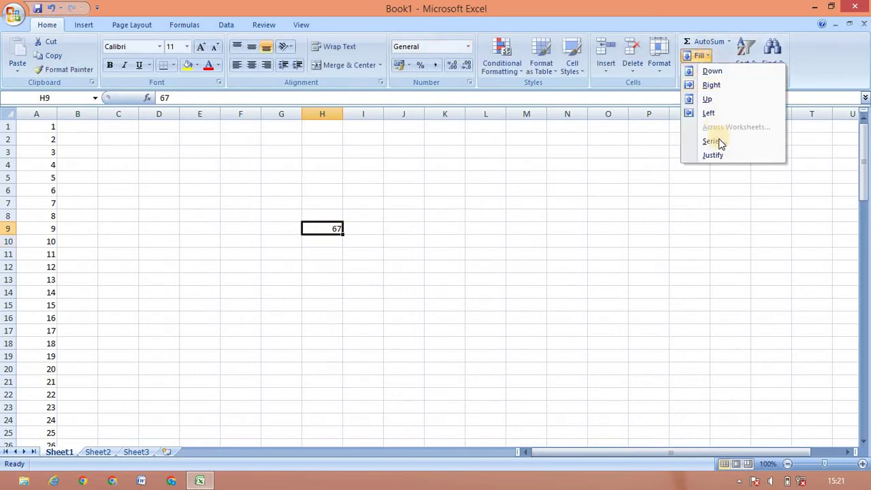
{"action": "left_click", "coordinate": [711, 141]}
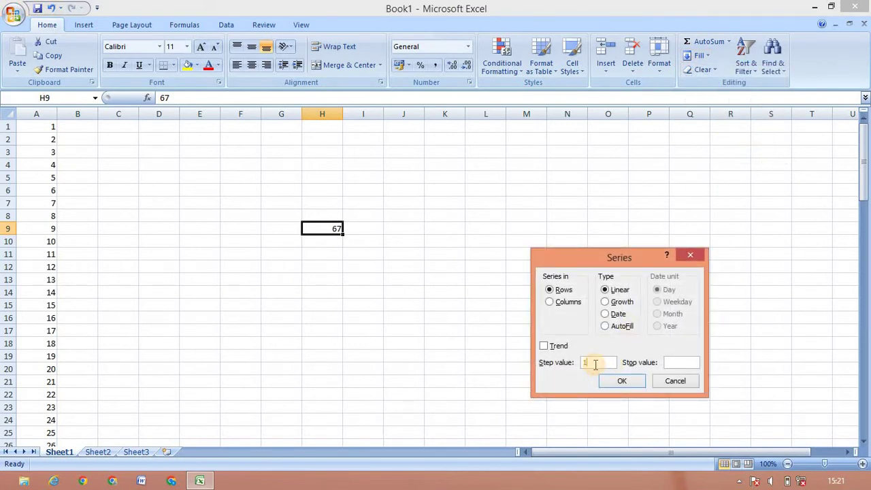
{"action": "key", "text": "BackSpace"}
{"action": "type", "text": "1"}
{"action": "type", "text": "0"}
{"action": "left_click", "coordinate": [673, 363]}
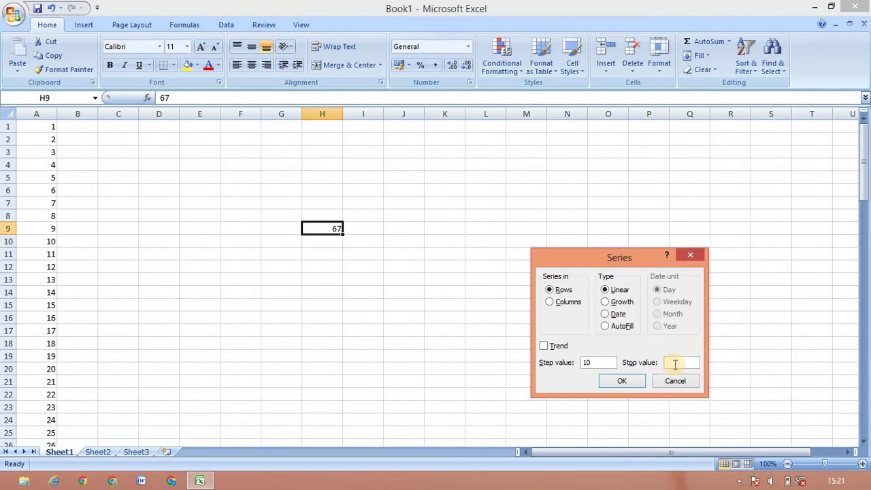
{"action": "type", "text": "1"}
{"action": "type", "text": "50"}
{"action": "left_click", "coordinate": [564, 303]}
{"action": "left_click", "coordinate": [616, 384]}
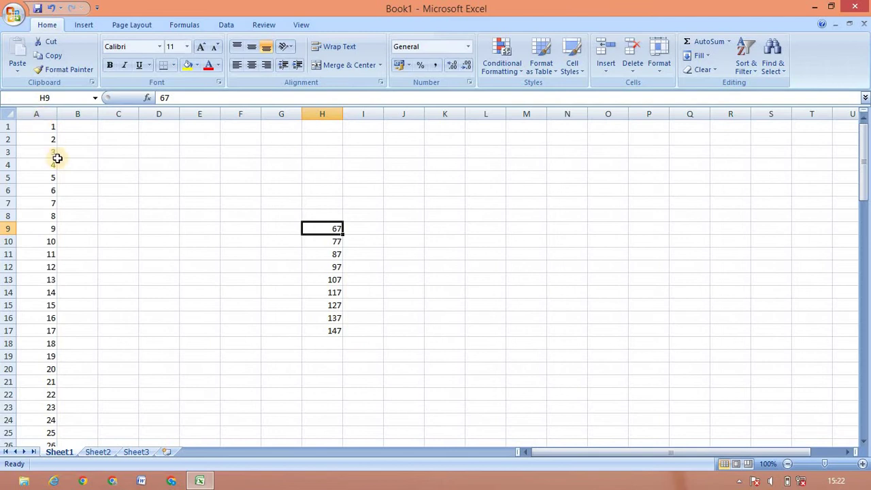
Step: Enter the formula =CHAR(A1) in cell B1
{"action": "left_click", "coordinate": [82, 126]}
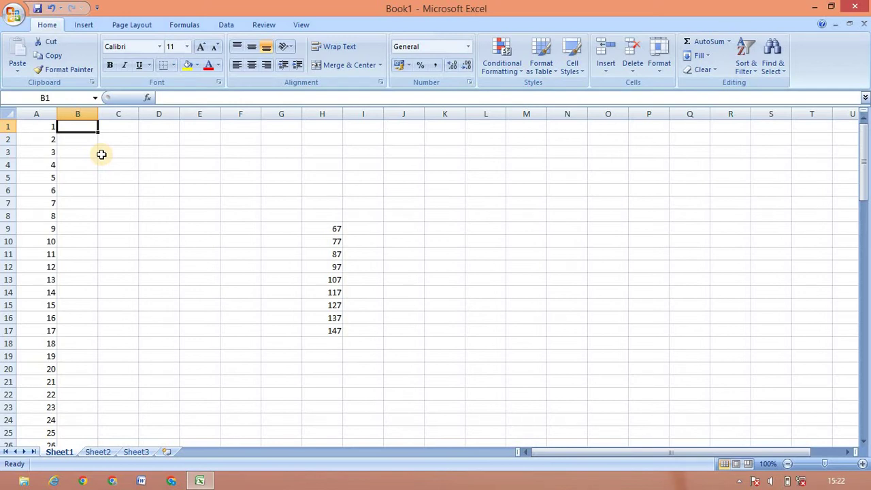
{"action": "type", "text": "="}
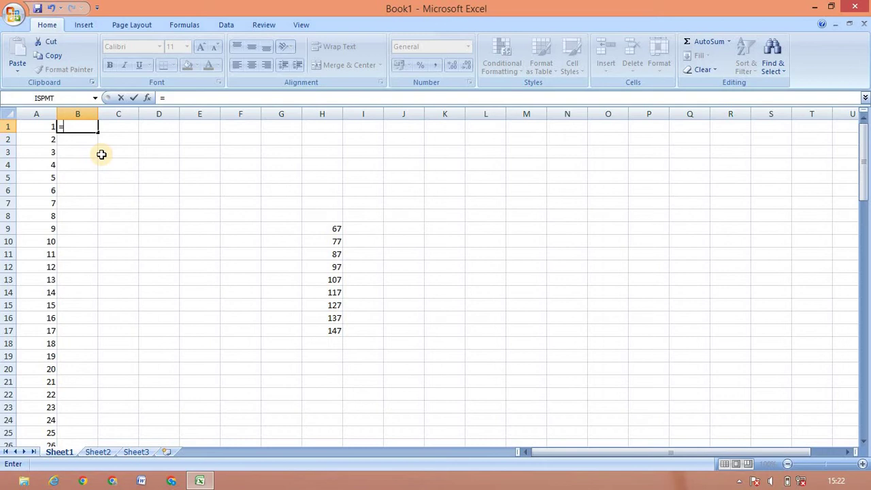
{"action": "type", "text": "c"}
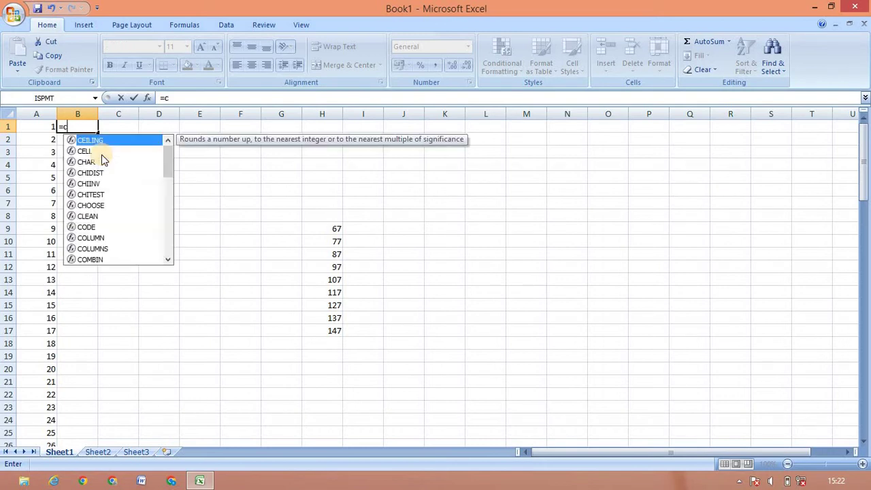
{"action": "type", "text": "ha"}
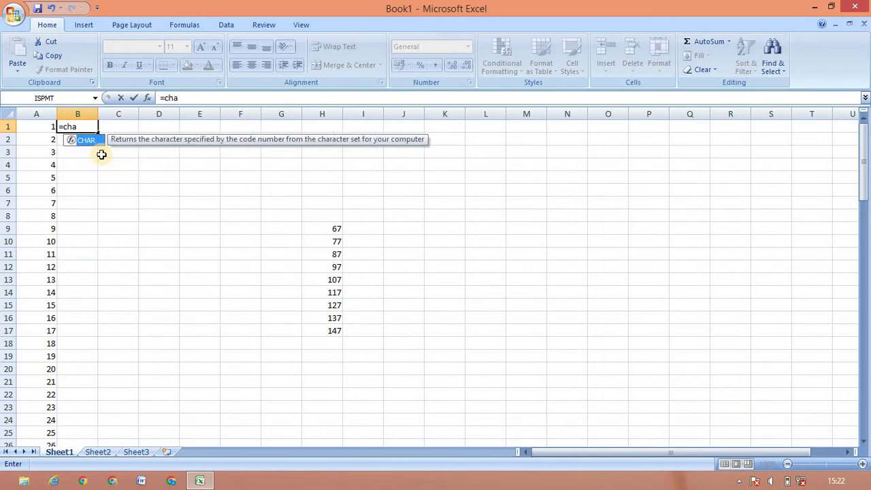
{"action": "type", "text": "r"}
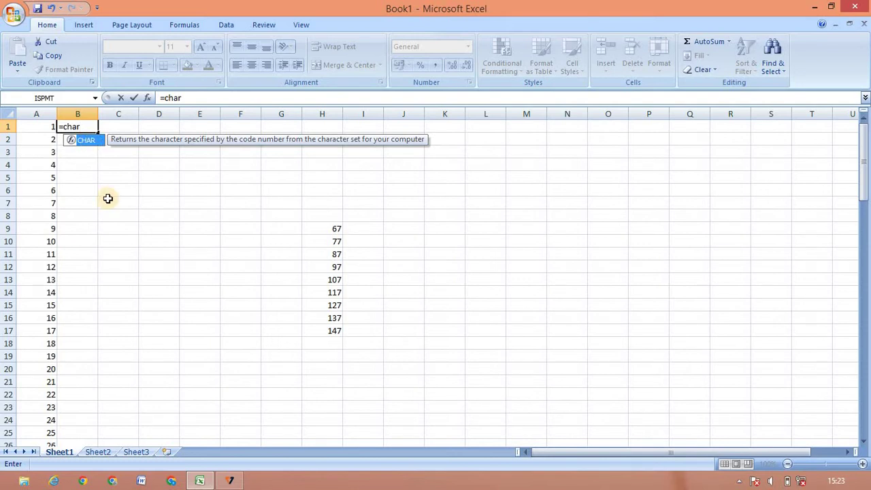
{"action": "type", "text": "("}
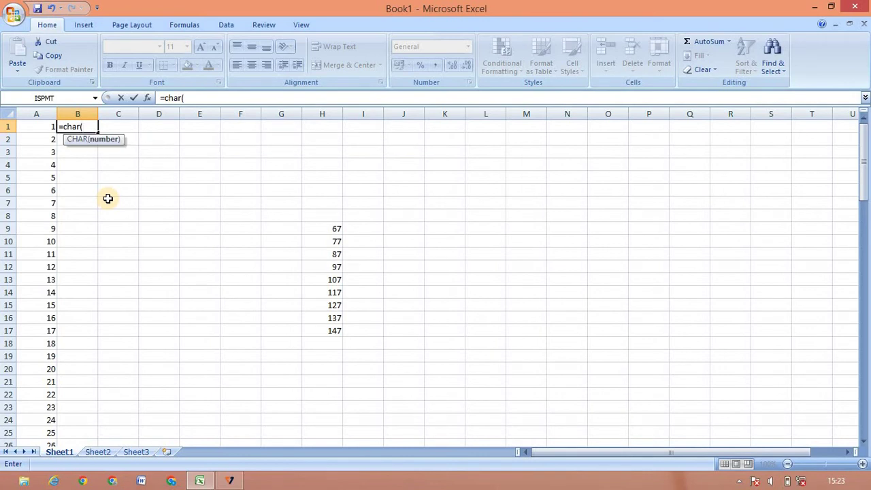
{"action": "left_click", "coordinate": [37, 126]}
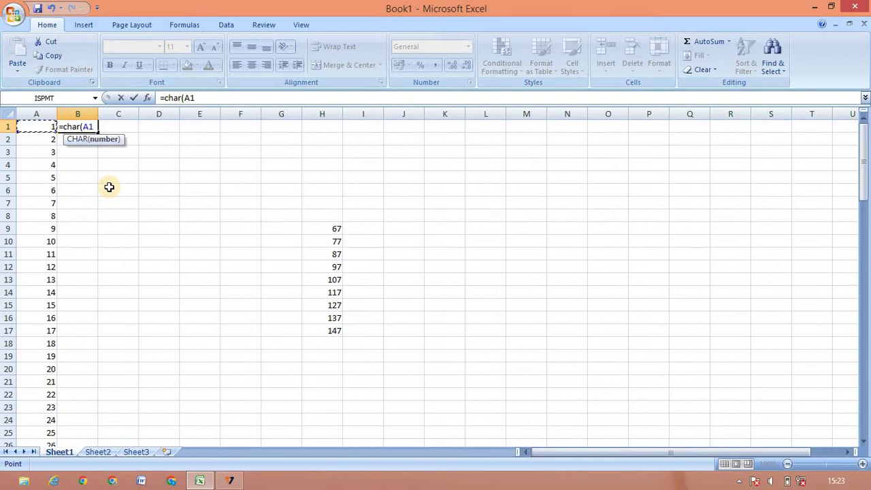
{"action": "type", "text": ")"}
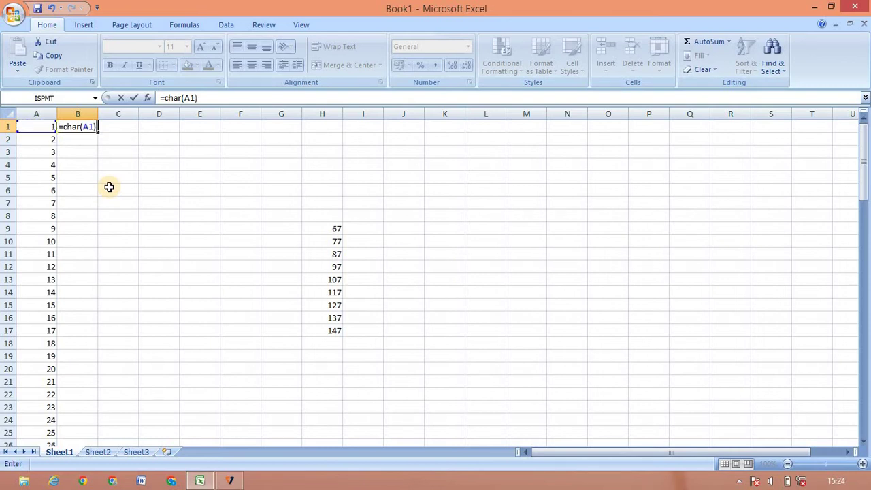
{"action": "key", "text": "Return"}
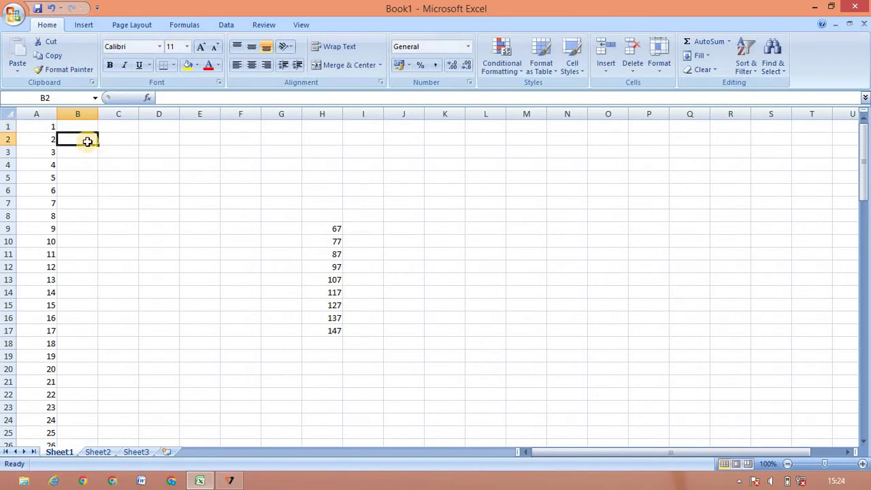
Step: Copy B1's =CHAR(A1) formula down column B through row 100
{"action": "left_click", "coordinate": [79, 127]}
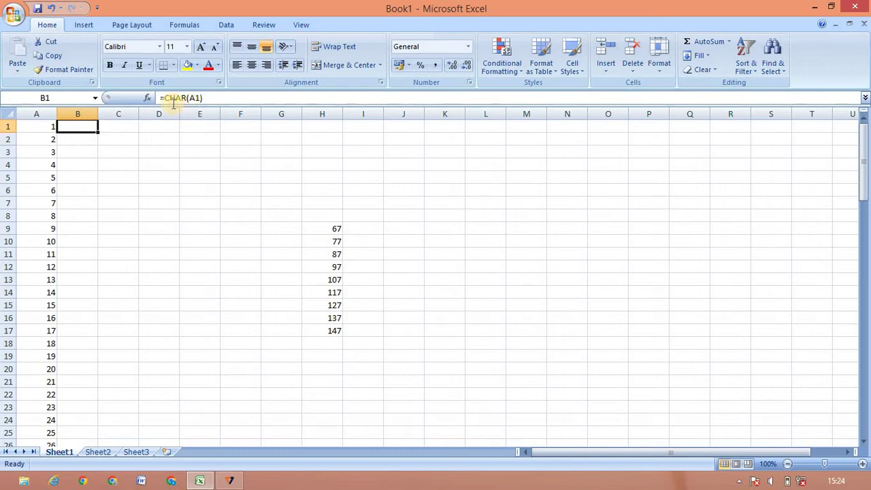
{"action": "left_click", "coordinate": [96, 167]}
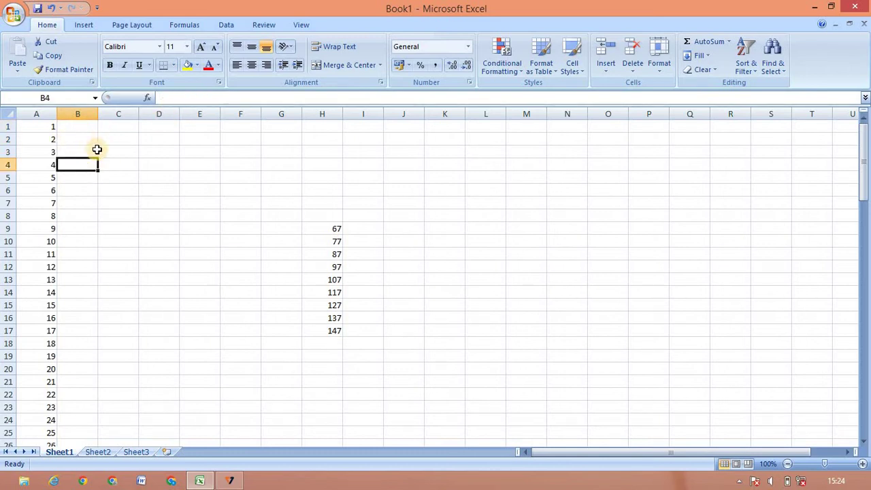
{"action": "left_click", "coordinate": [81, 128]}
{"action": "key", "text": "ctrl+c"}
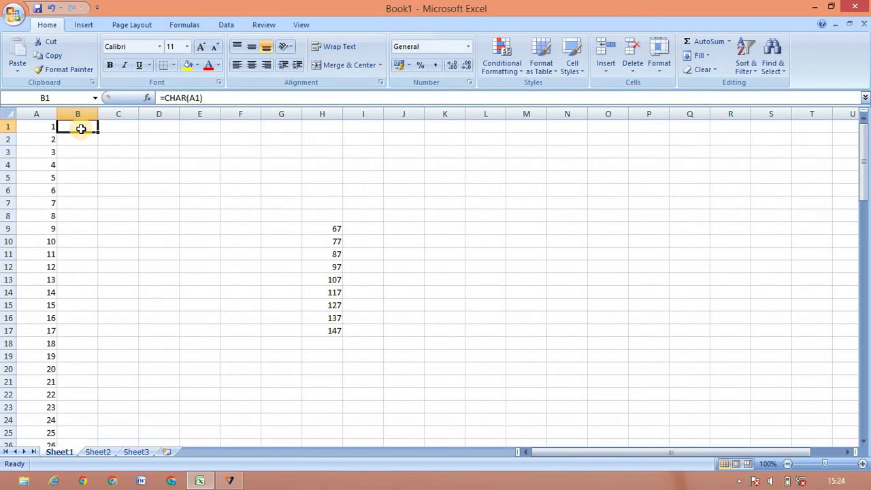
{"action": "left_click_drag", "start_coordinate": [80, 128], "coordinate": [75, 229]}
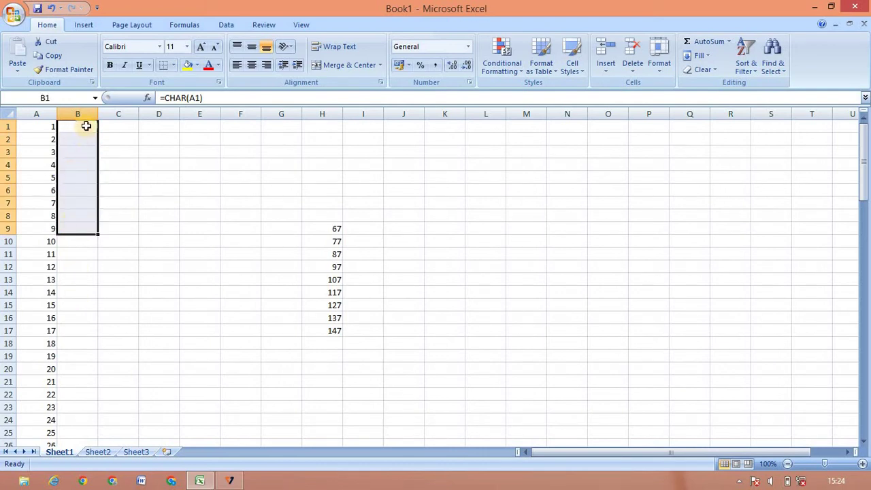
{"action": "left_click", "coordinate": [86, 125]}
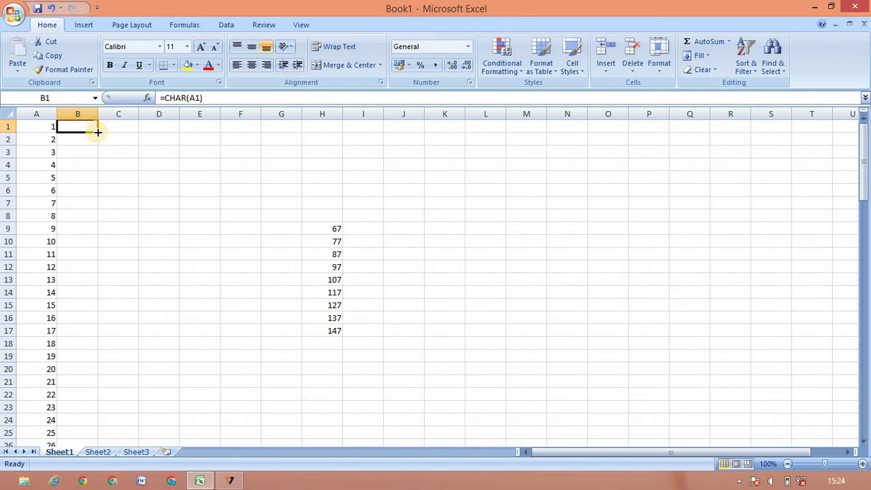
{"action": "mouse_move", "coordinate": [98, 132]}
{"action": "left_mouse_down"}
{"action": "mouse_move", "coordinate": [97, 288]}
{"action": "mouse_move", "coordinate": [126, 479]}
{"action": "left_mouse_up"}
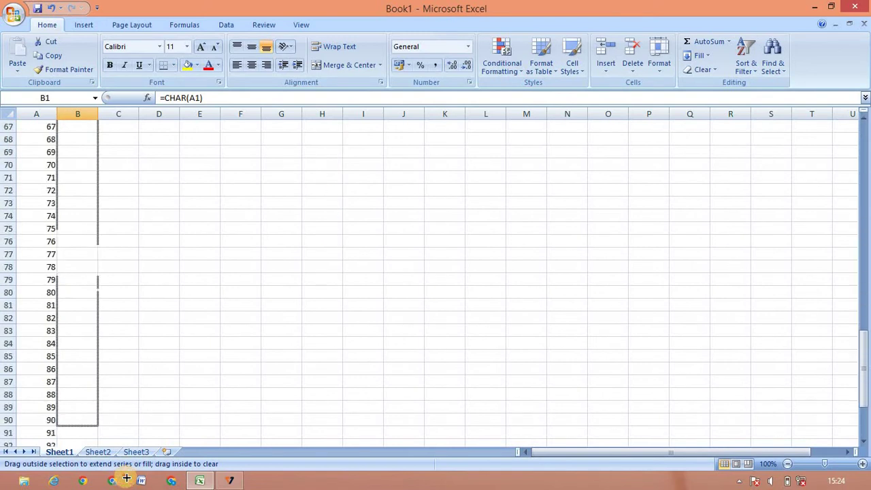
{"action": "left_click_drag", "start_coordinate": [126, 478], "coordinate": [120, 428]}
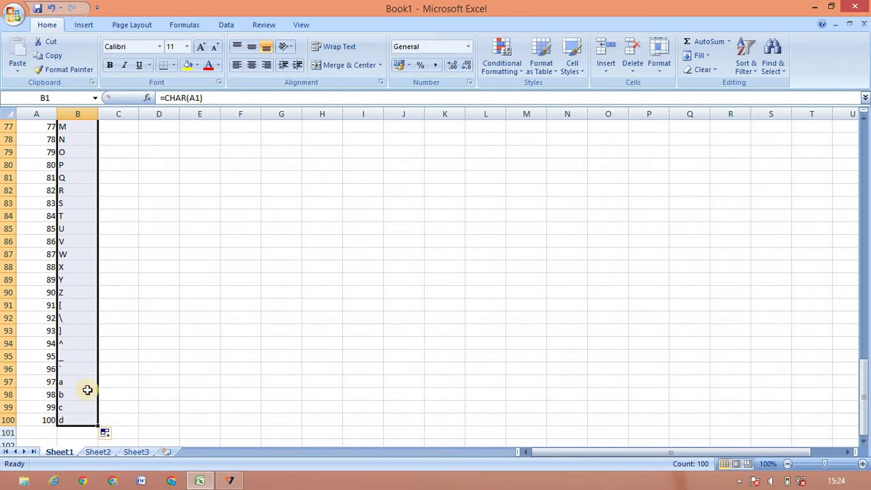
Step: Scroll back to the top and review the CHAR results, such as B5
{"action": "left_click", "coordinate": [866, 286]}
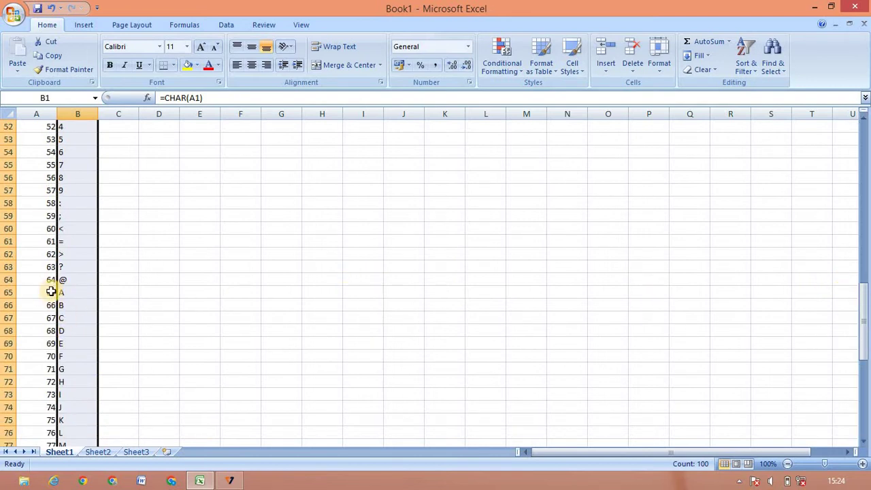
{"action": "left_click", "coordinate": [865, 129]}
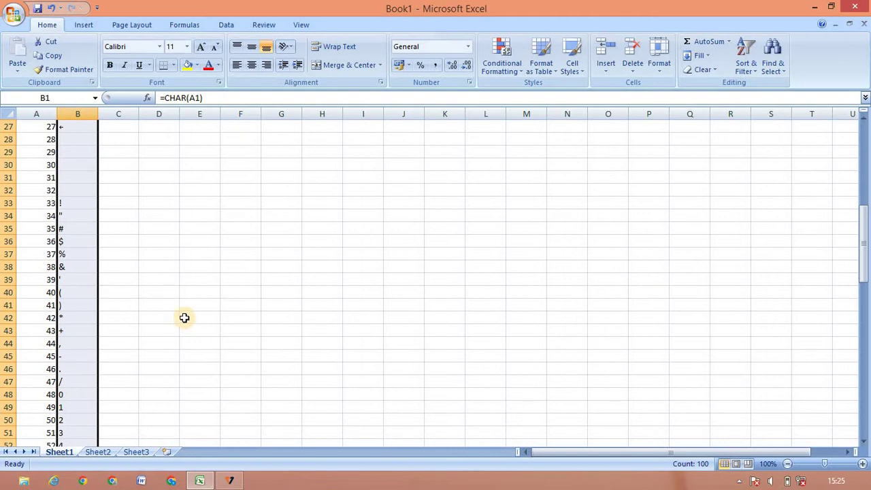
{"action": "left_click", "coordinate": [170, 302]}
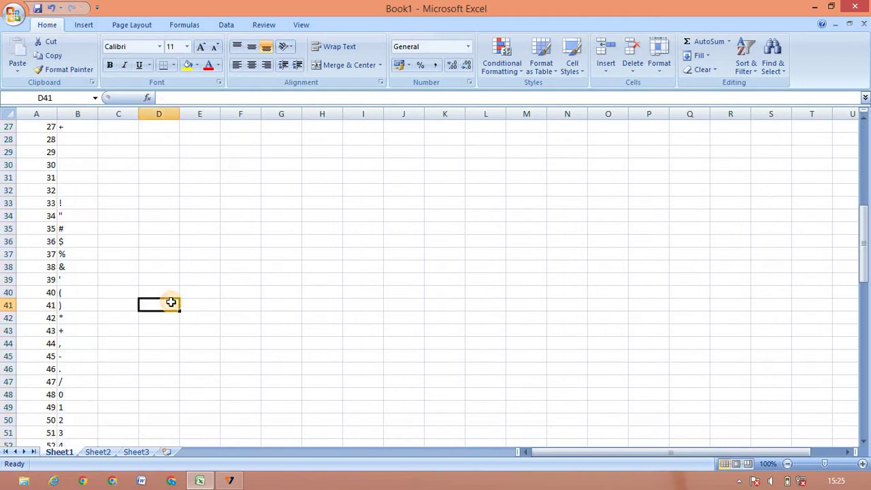
{"action": "left_click", "coordinate": [865, 154]}
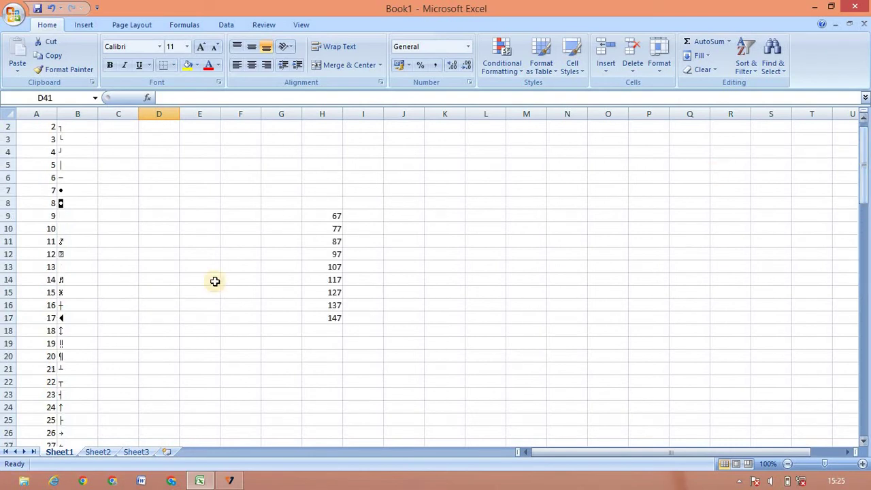
{"action": "left_click", "coordinate": [89, 164]}
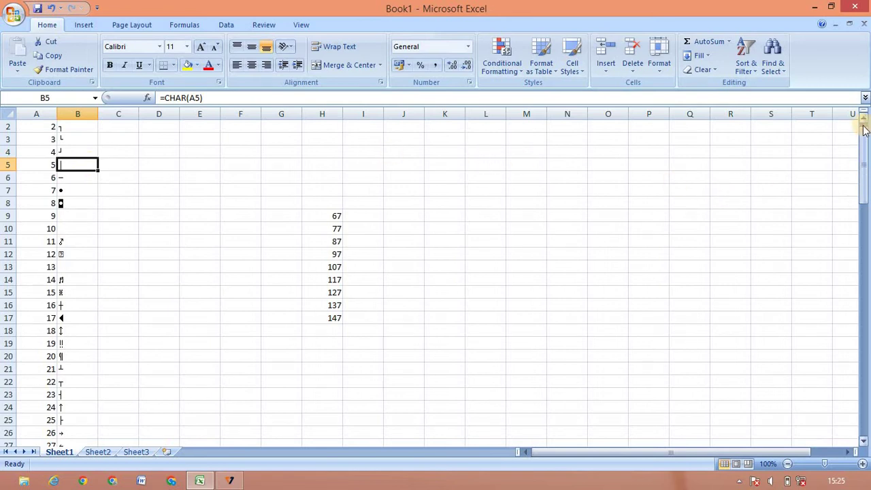
{"action": "left_click_drag", "start_coordinate": [864, 139], "coordinate": [865, 129]}
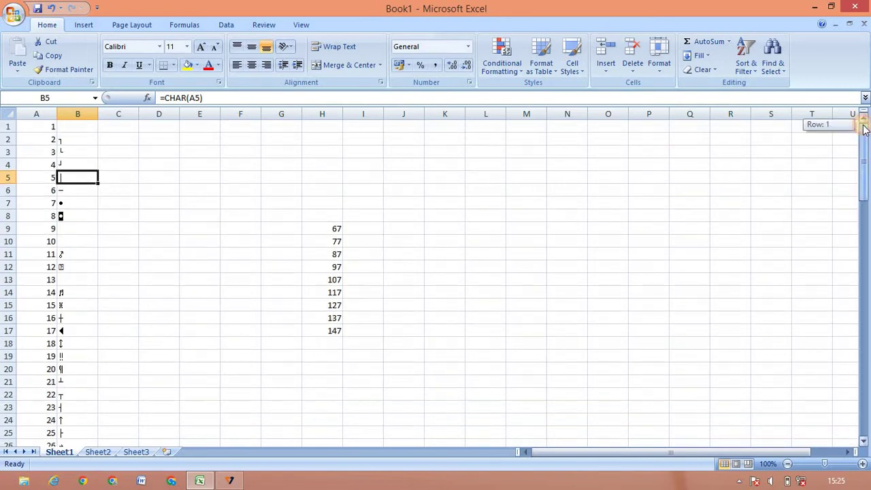
{"action": "left_click", "coordinate": [127, 136]}
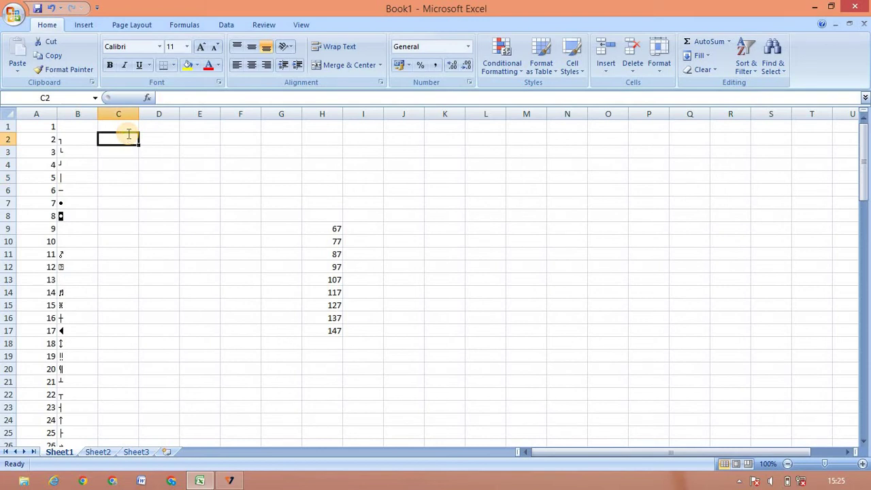
Step: Enter =CODE(B14) in cell C2, returning 14
{"action": "type", "text": "=c"}
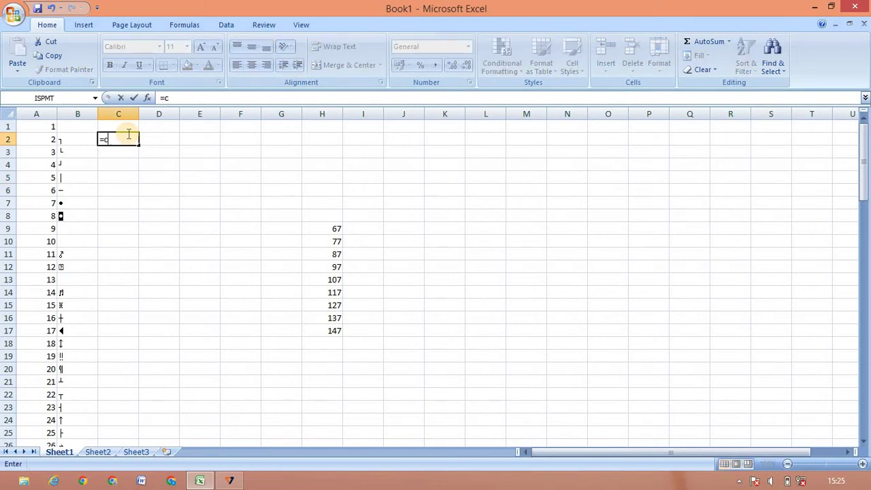
{"action": "type", "text": "od"}
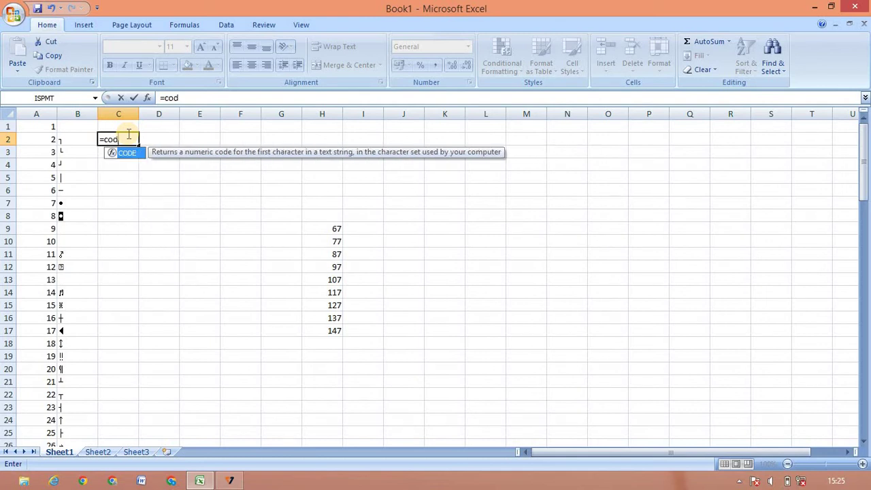
{"action": "type", "text": "e"}
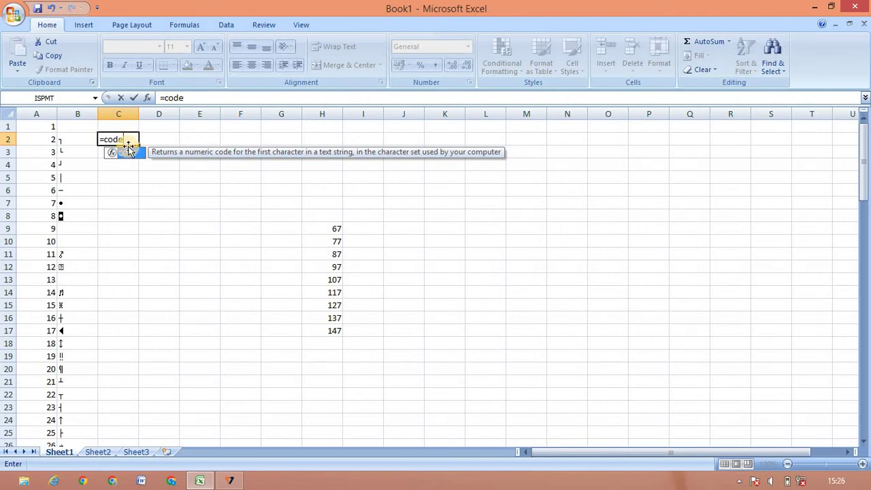
{"action": "type", "text": "("}
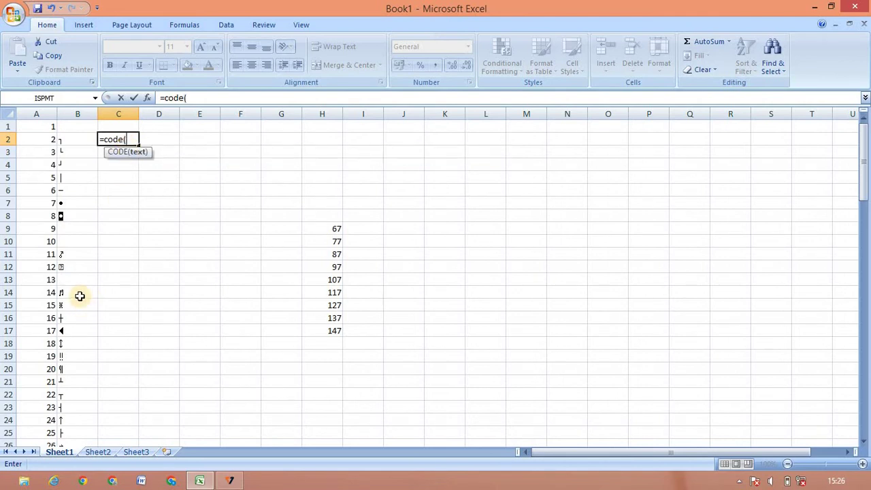
{"action": "left_click", "coordinate": [80, 296]}
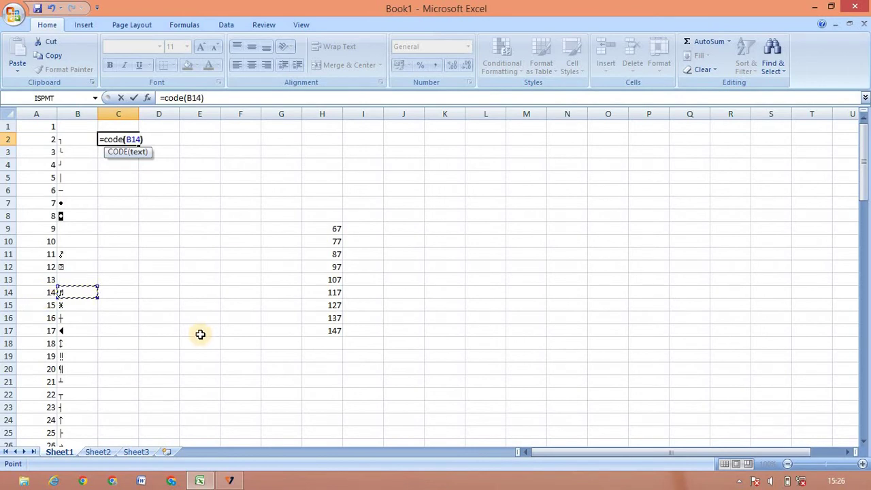
{"action": "type", "text": ")"}
{"action": "key", "text": "Return"}
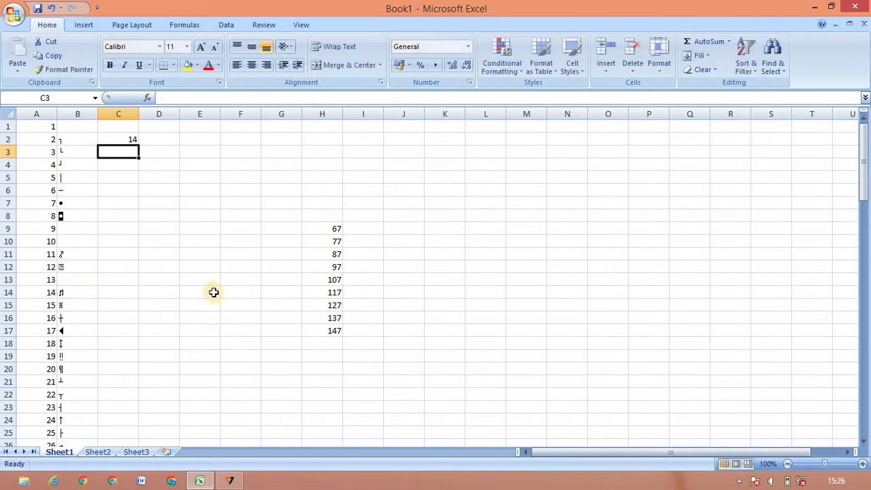
Step: Type the letter p into cell F8
{"action": "left_click", "coordinate": [240, 215]}
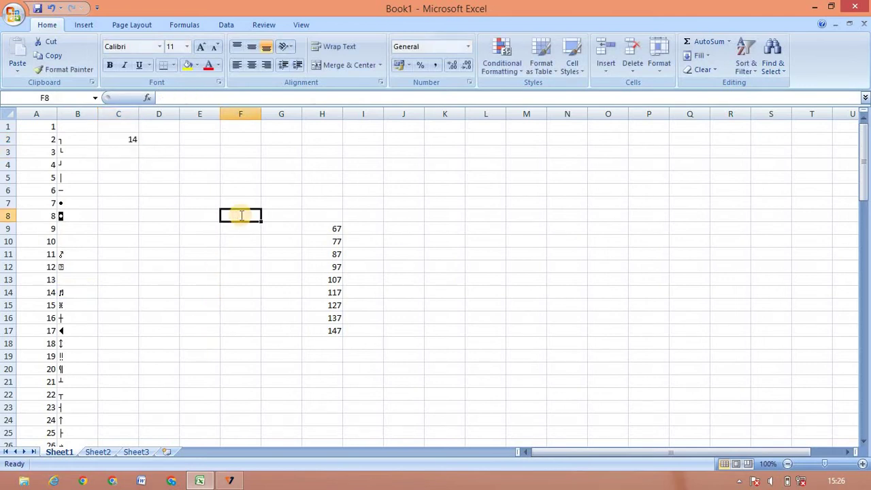
{"action": "double_click", "coordinate": [240, 215]}
{"action": "left_click", "coordinate": [237, 141]}
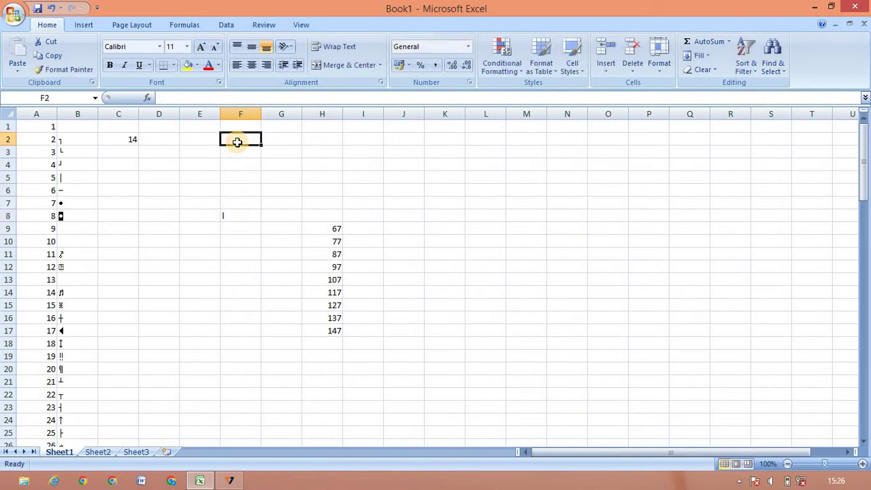
{"action": "left_click", "coordinate": [252, 215]}
{"action": "type", "text": "p"}
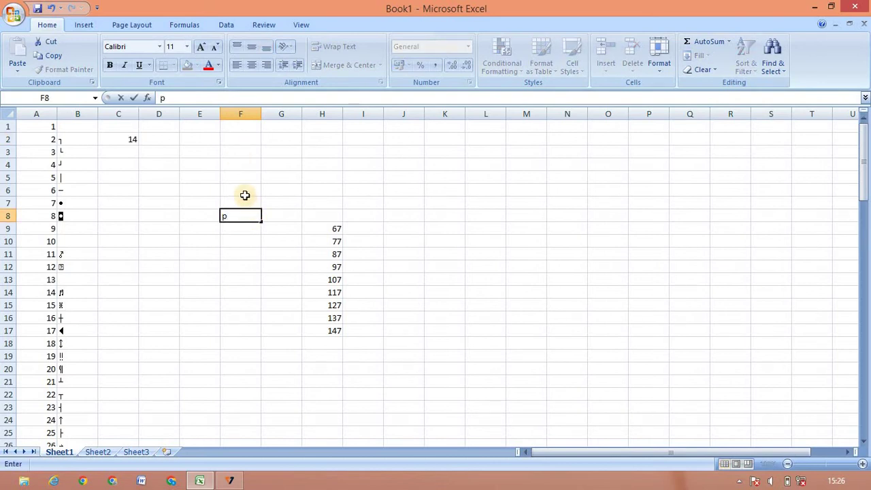
{"action": "left_click", "coordinate": [240, 179]}
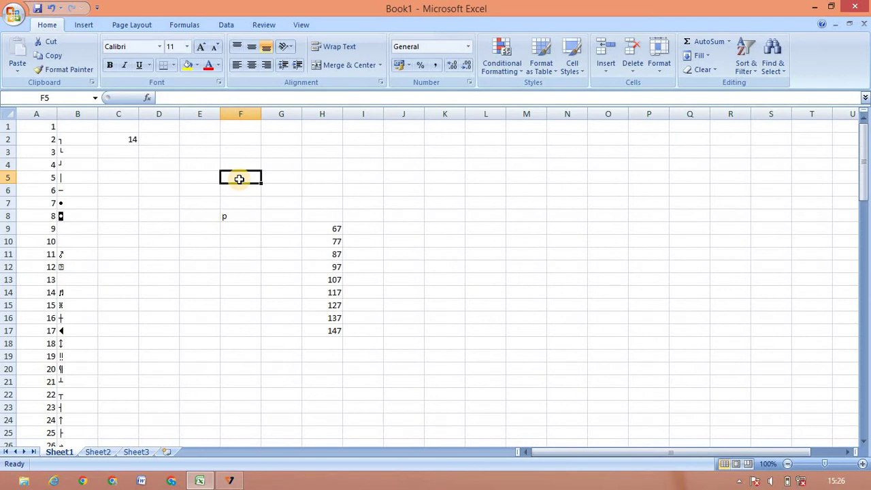
Step: Enter =CODE(F8) in cell F5, returning 112
{"action": "type", "text": "="}
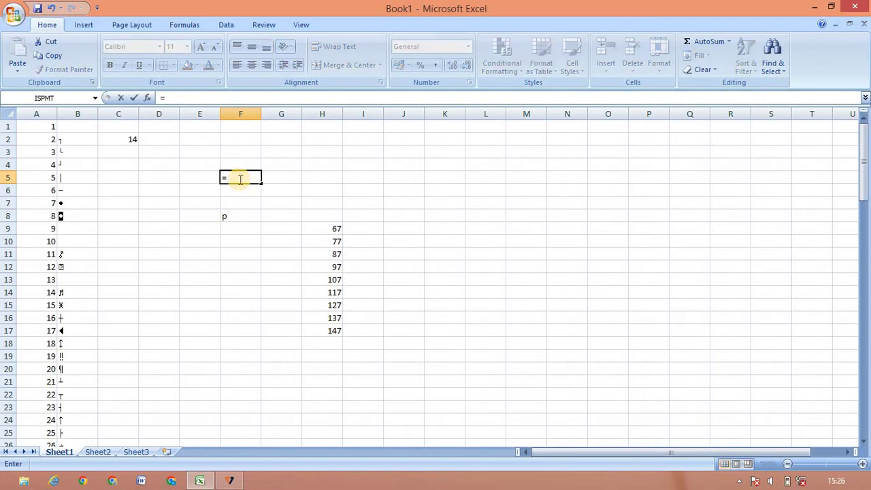
{"action": "type", "text": "cod"}
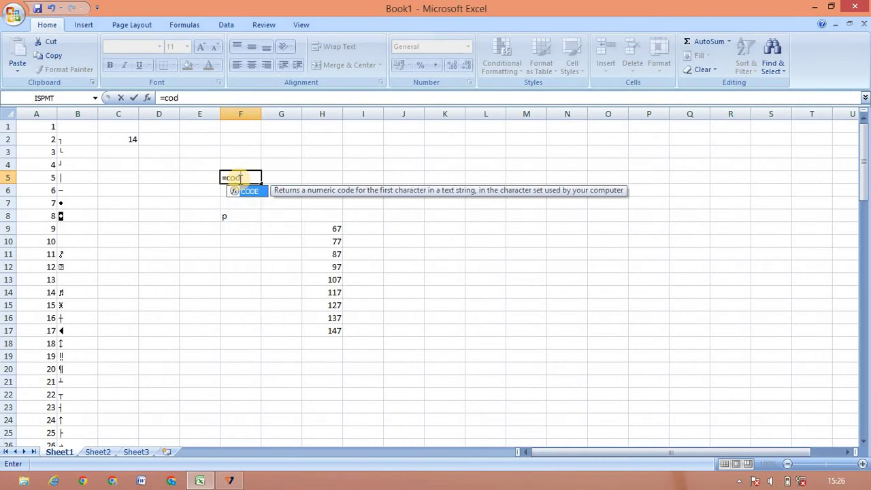
{"action": "type", "text": "e("}
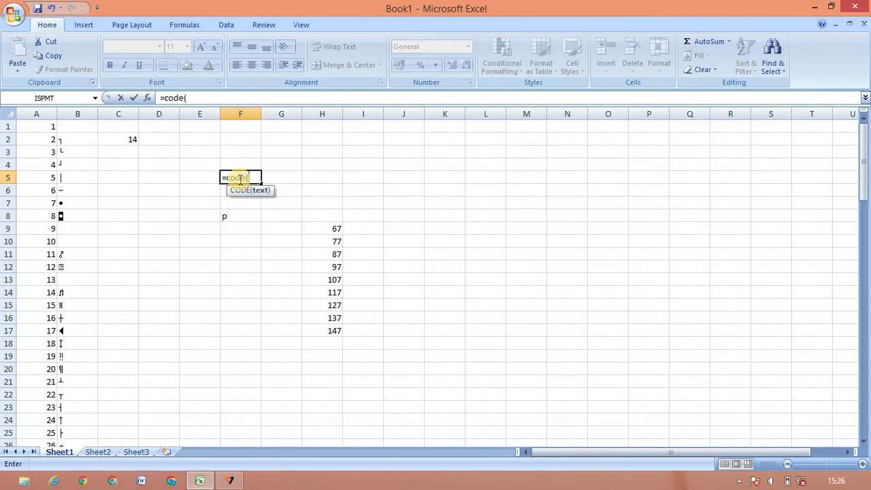
{"action": "left_click", "coordinate": [240, 218]}
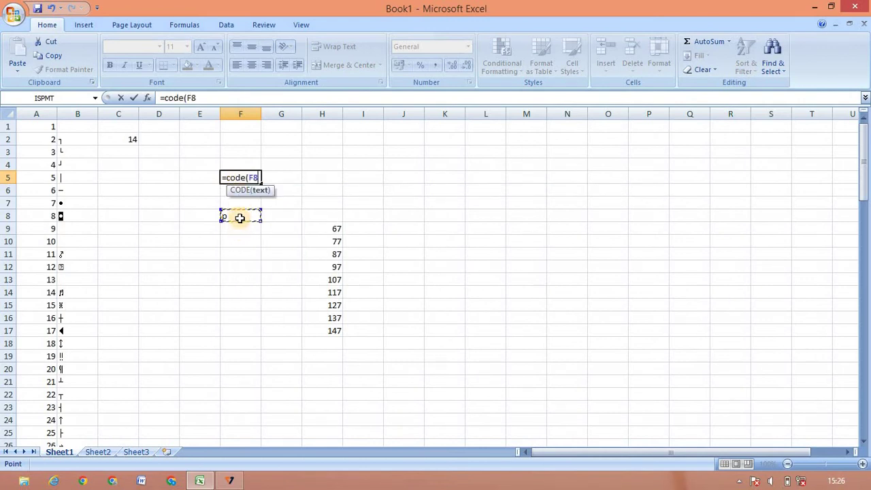
{"action": "type", "text": ")"}
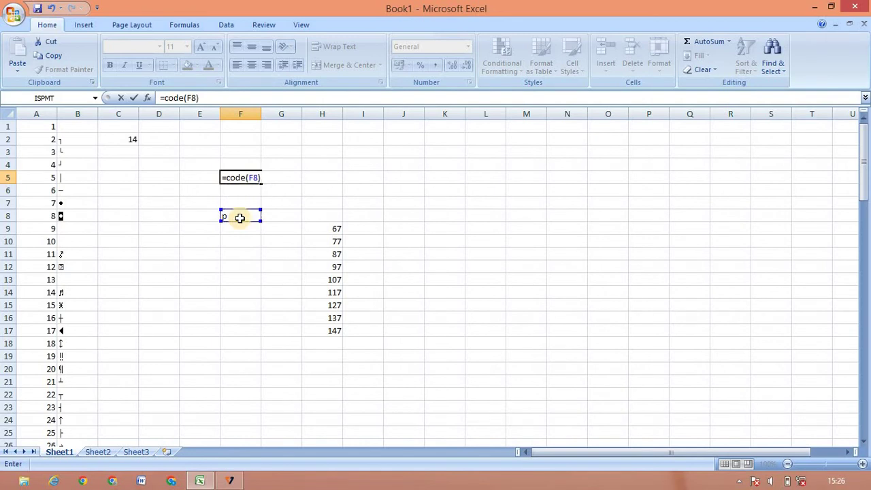
{"action": "key", "text": "Return"}
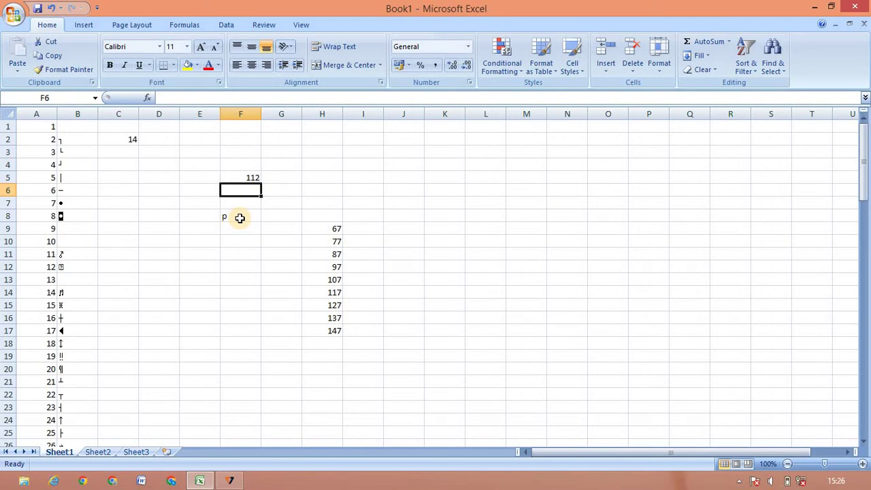
{"action": "left_click", "coordinate": [679, 264]}
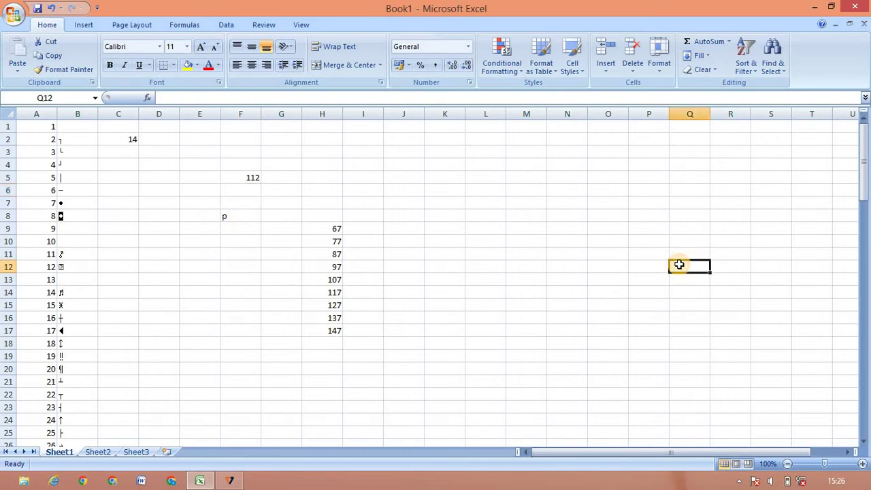
Step: Type the labels char in Q12 and code in Q13, and notebook in L9
{"action": "type", "text": "char"}
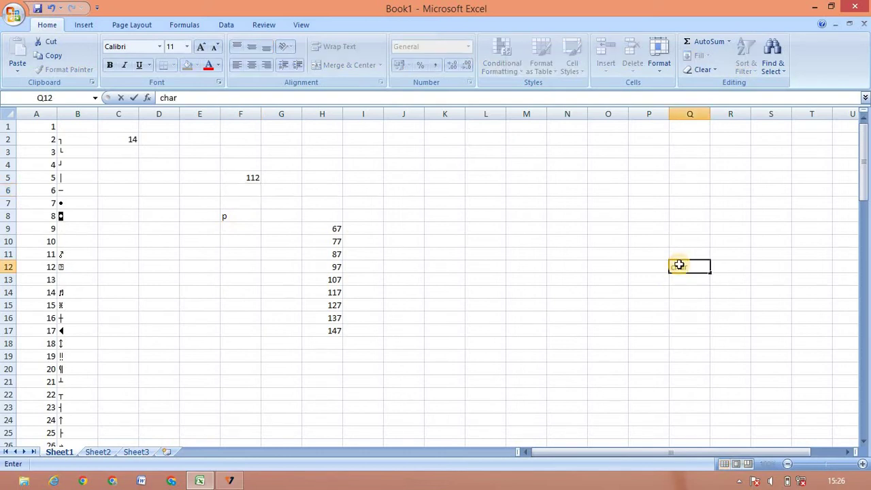
{"action": "key", "text": "Return"}
{"action": "type", "text": "cod"}
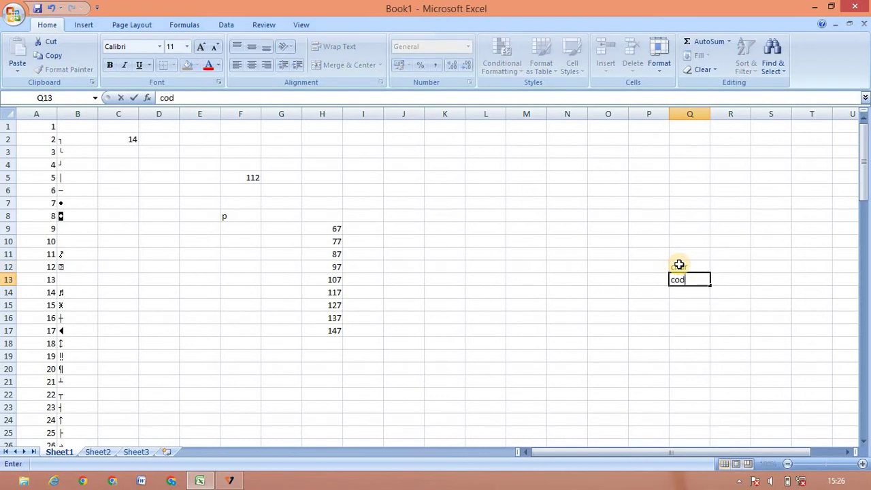
{"action": "type", "text": "e"}
{"action": "left_click", "coordinate": [473, 228]}
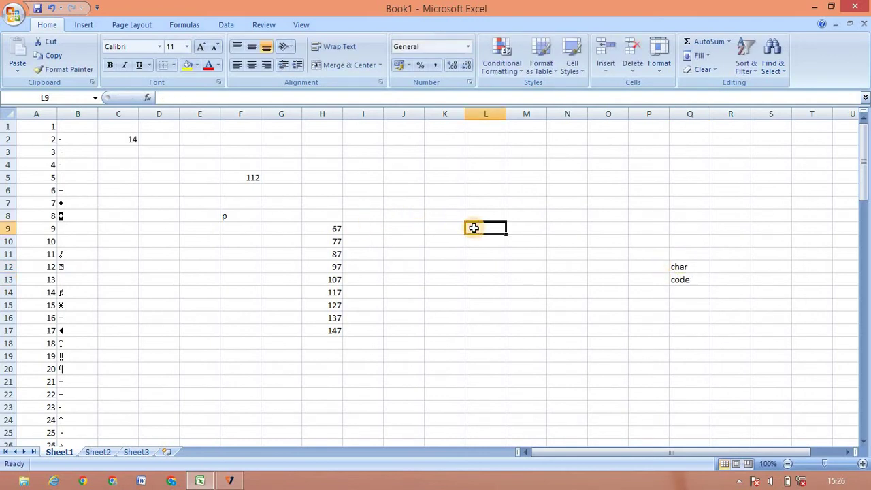
{"action": "type", "text": "notebook"}
{"action": "key", "text": "Return"}
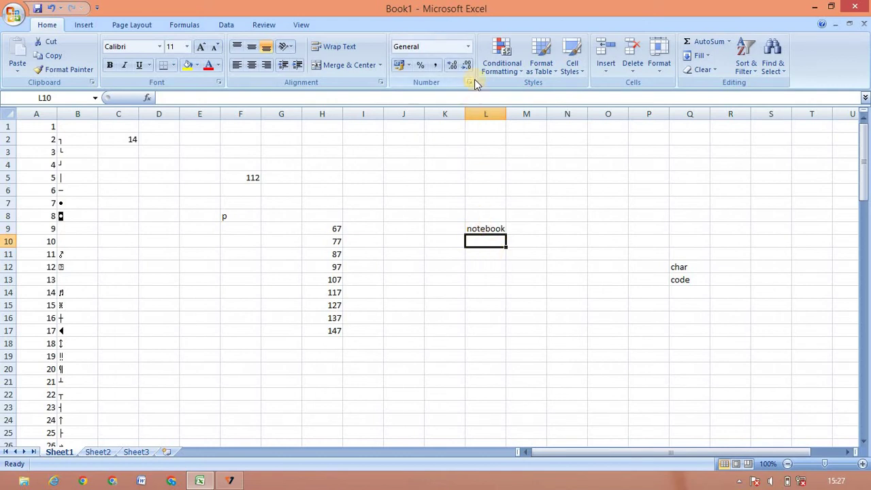
{"action": "left_click", "coordinate": [450, 266]}
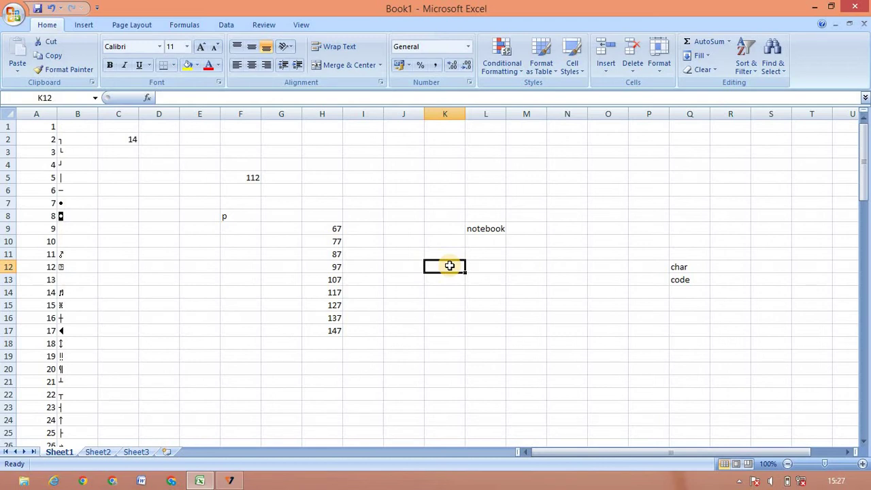
Step: Enter =LEFT(L9,4) in K12 so it shows 'note'
{"action": "type", "text": "="}
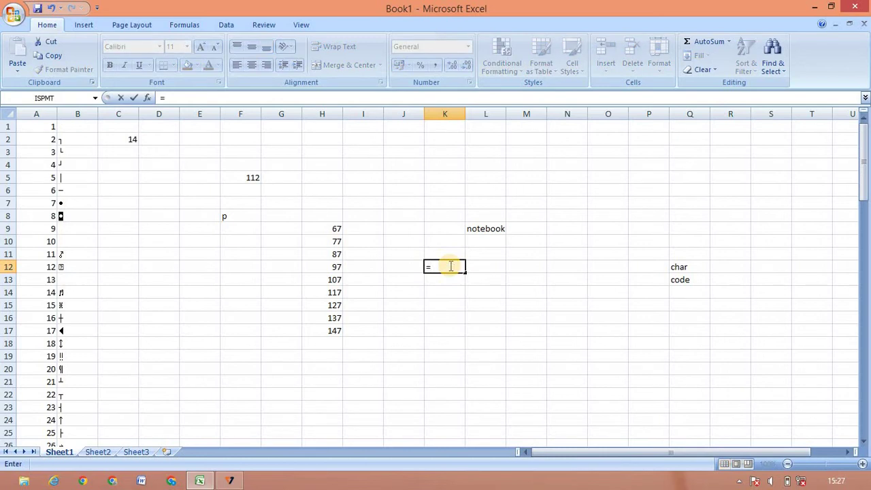
{"action": "type", "text": "left"}
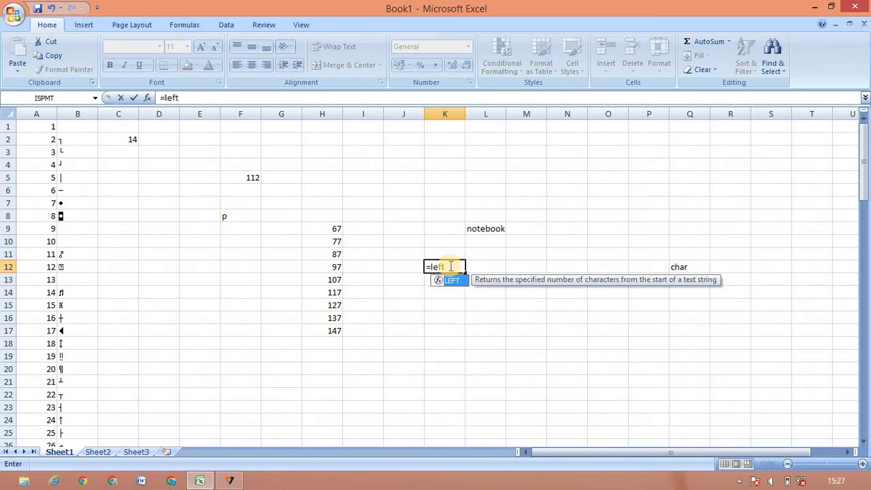
{"action": "type", "text": "("}
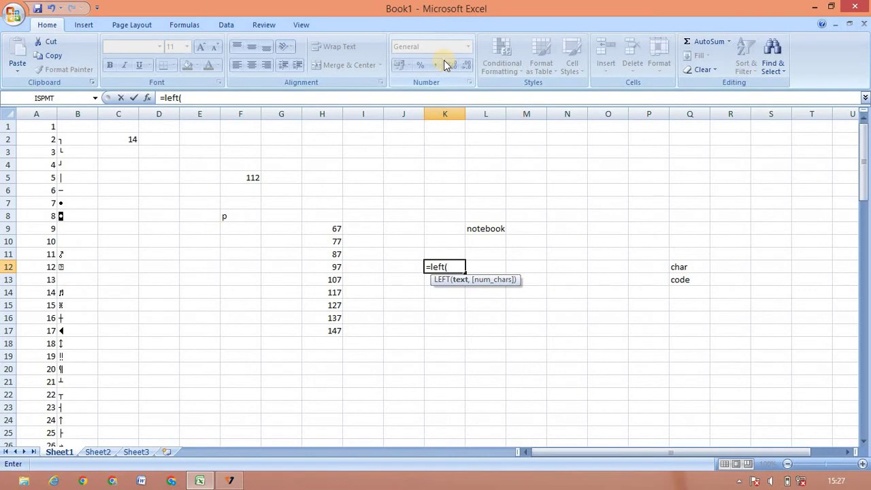
{"action": "scroll", "coordinate": [473, 279], "scroll_direction": "up", "scroll_amount": 4, "text": "ctrl"}
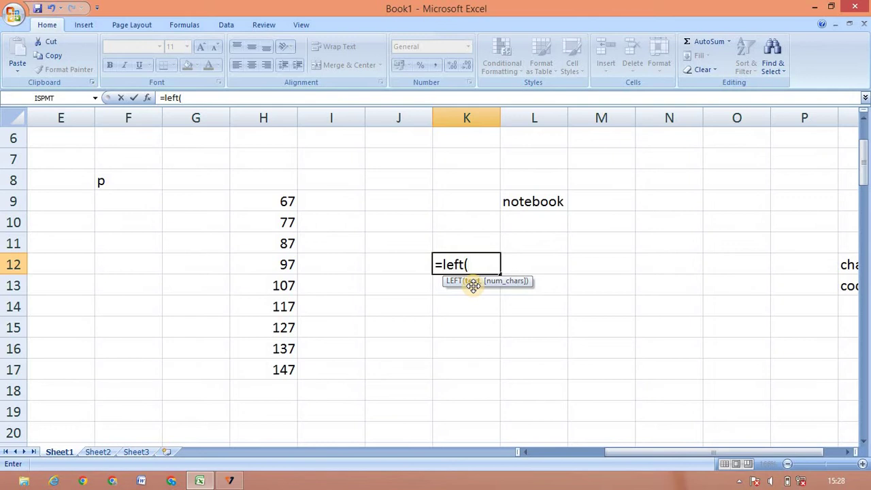
{"action": "left_click", "coordinate": [541, 199]}
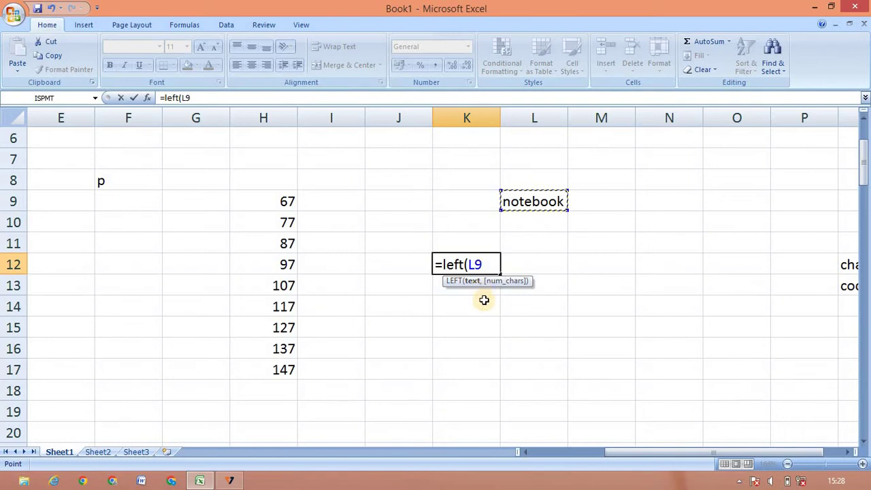
{"action": "type", "text": ","}
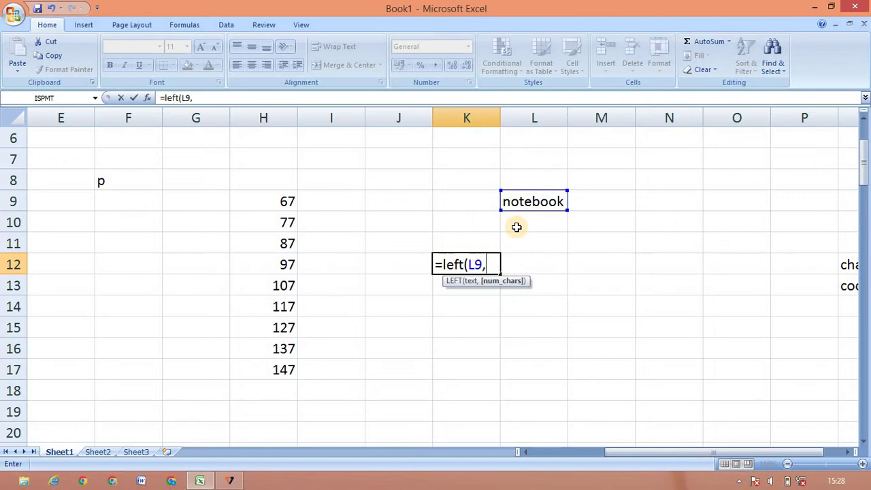
{"action": "type", "text": "4"}
{"action": "type", "text": ")"}
{"action": "key", "text": "Return"}
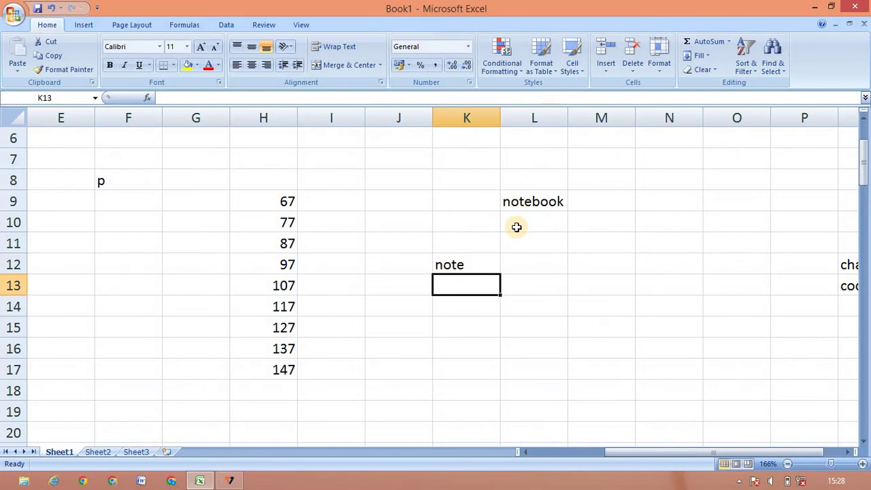
{"action": "key", "text": "Right"}
{"action": "key", "text": "Up"}
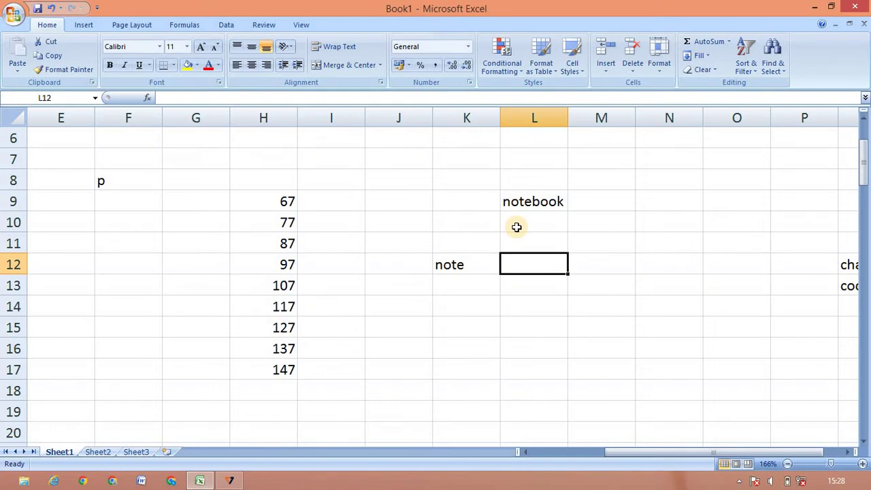
Step: Enter =RIGHT(L9,4) in L12 so it shows 'book', replacing a mistaken range reference
{"action": "type", "text": "=r"}
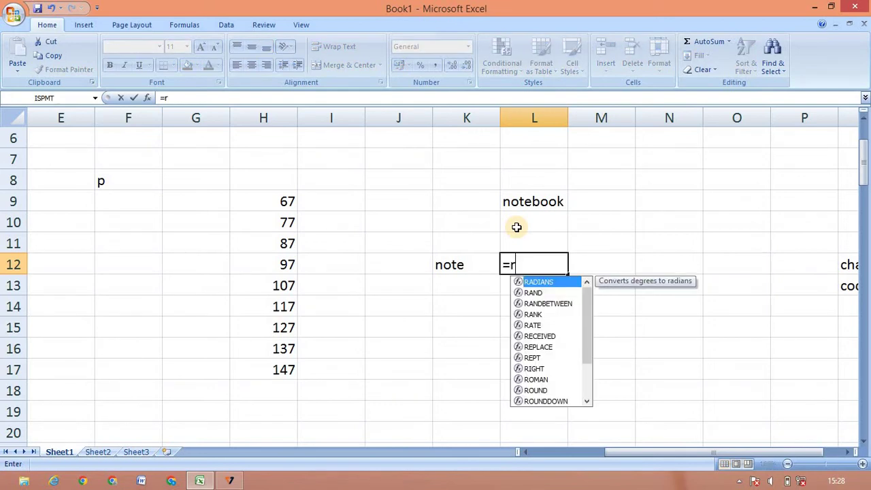
{"action": "type", "text": "ight"}
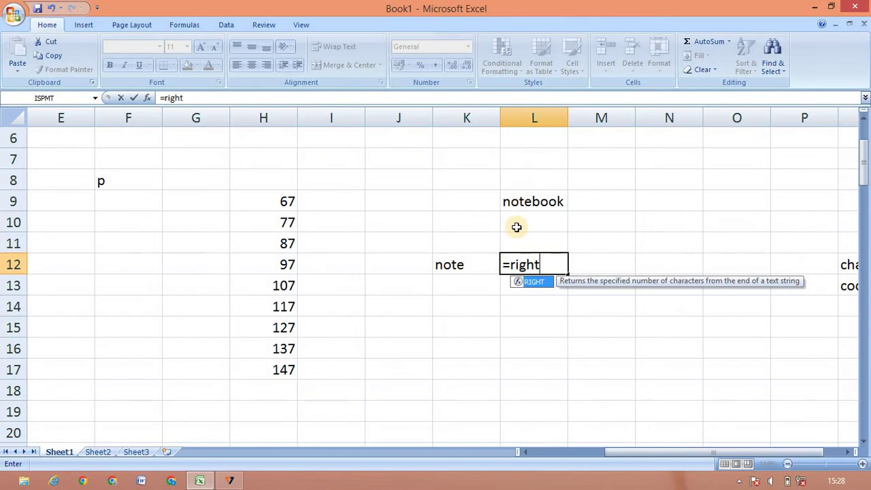
{"action": "type", "text": "("}
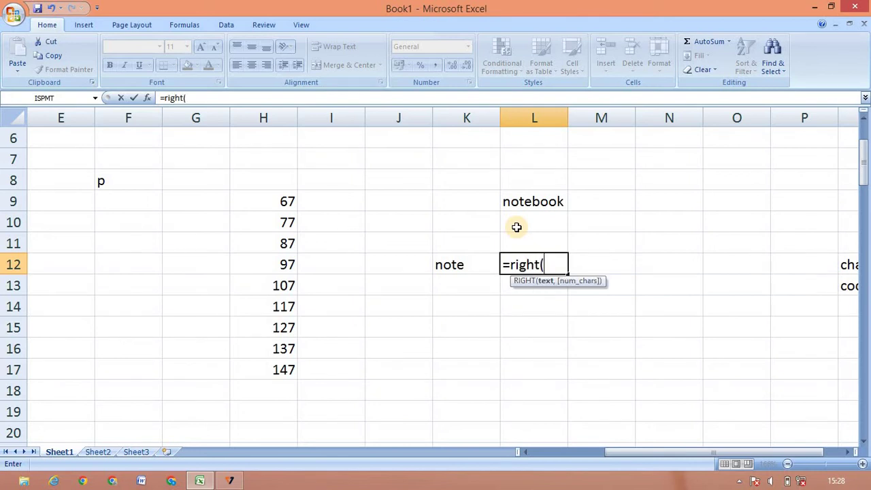
{"action": "left_click_drag", "start_coordinate": [518, 225], "coordinate": [550, 306]}
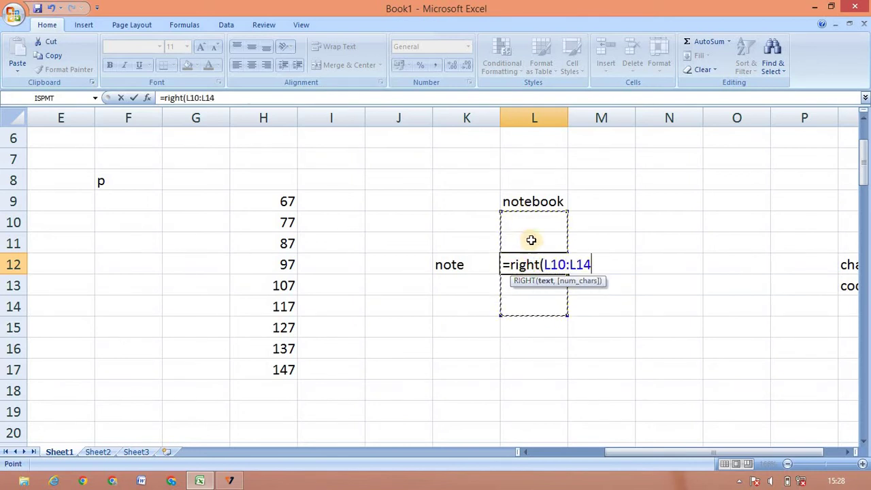
{"action": "key", "text": "BackSpace"}
{"action": "key", "text": "BackSpace"}
{"action": "key", "text": "BackSpace"}
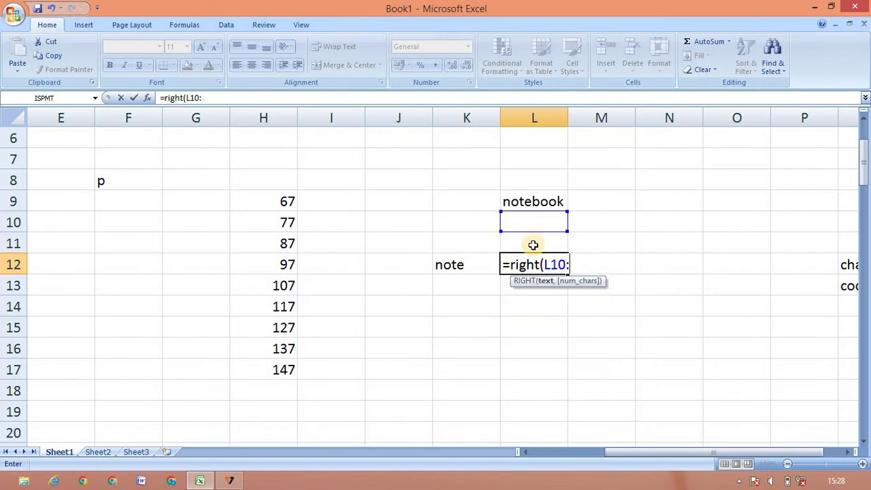
{"action": "key", "text": "BackSpace"}
{"action": "key", "text": "BackSpace"}
{"action": "key", "text": "BackSpace"}
{"action": "key", "text": "BackSpace"}
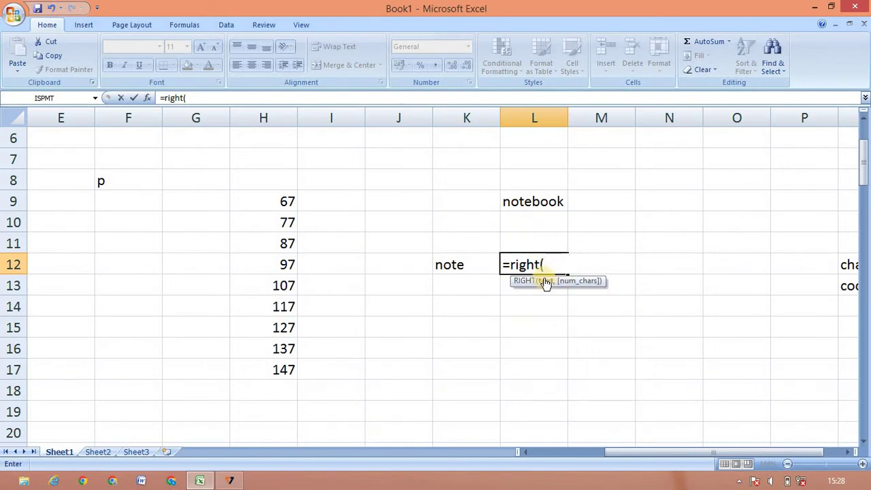
{"action": "left_click", "coordinate": [537, 201]}
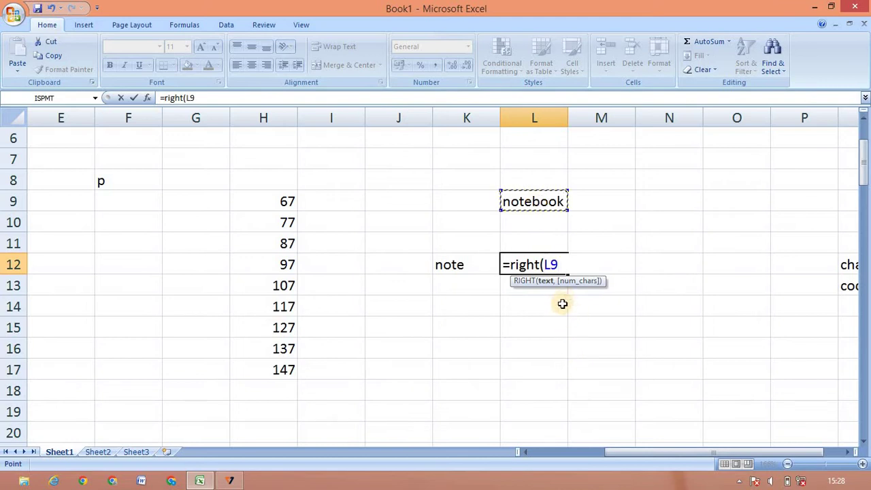
{"action": "type", "text": ","}
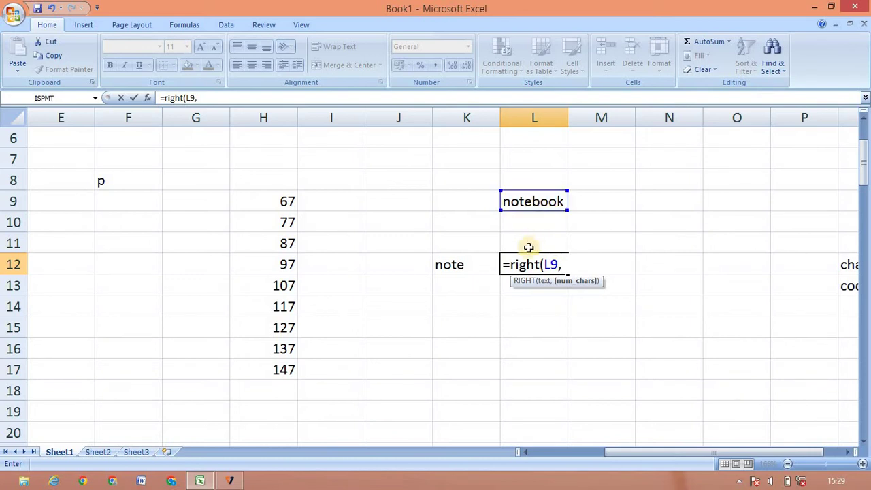
{"action": "type", "text": "4"}
{"action": "type", "text": ")"}
{"action": "key", "text": "Return"}
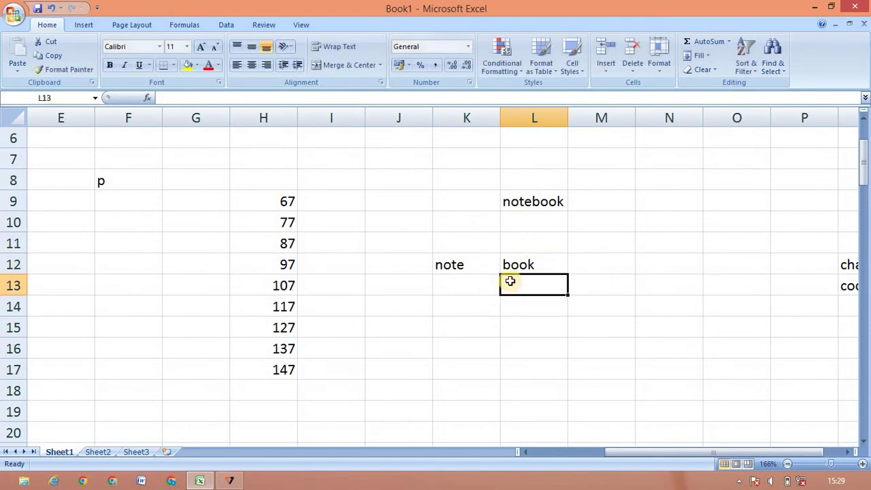
{"action": "left_click", "coordinate": [515, 285]}
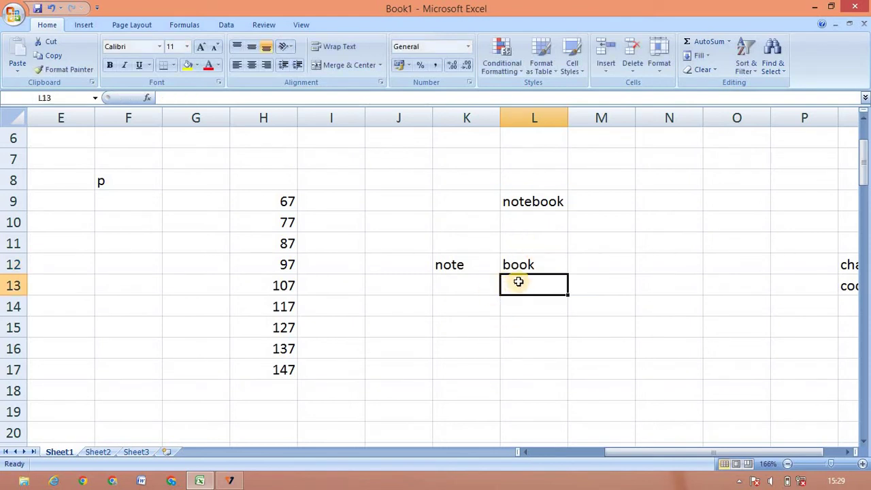
{"action": "left_click", "coordinate": [588, 265]}
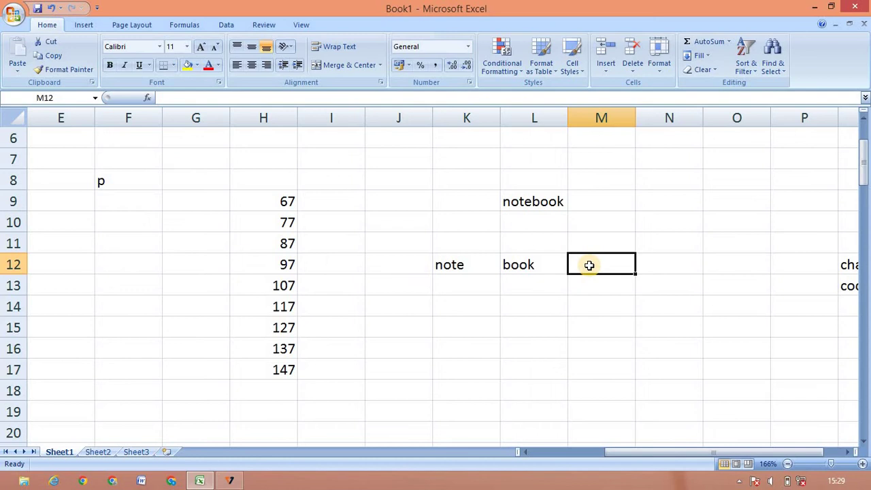
Step: Enter =MID(L9,3,5) in M12 to extract 'teboo' from notebook
{"action": "type", "text": "="}
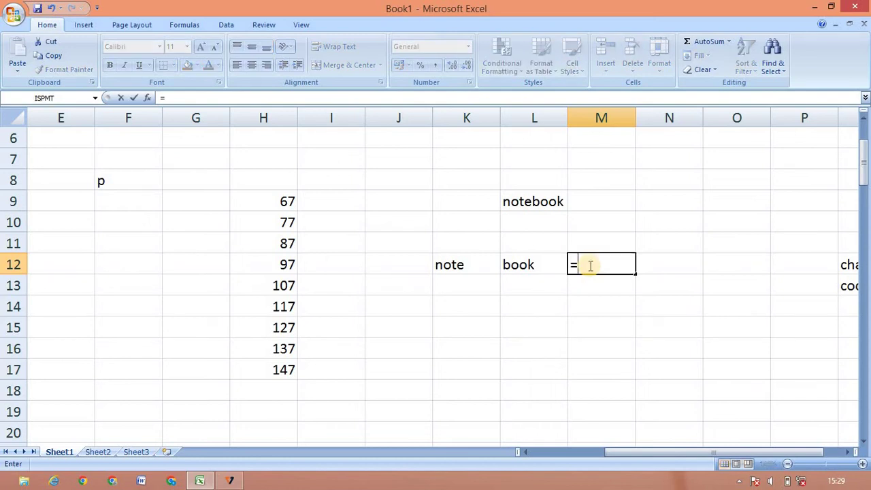
{"action": "type", "text": "mid"}
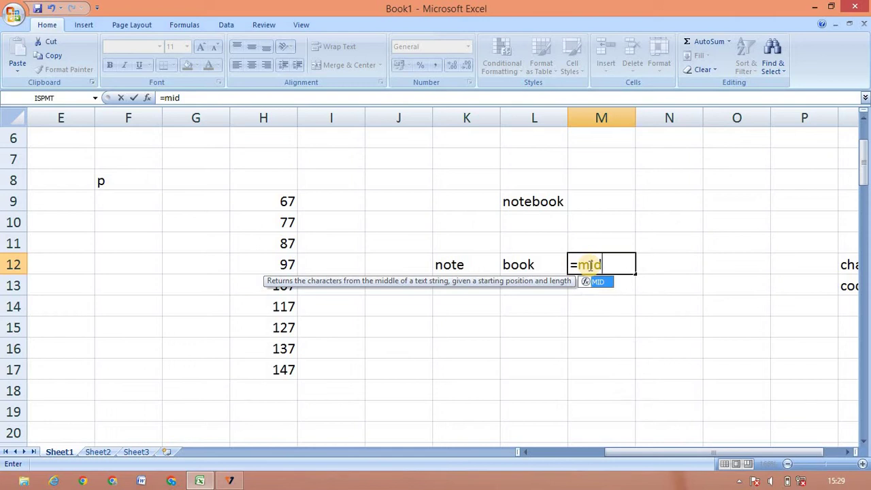
{"action": "type", "text": "("}
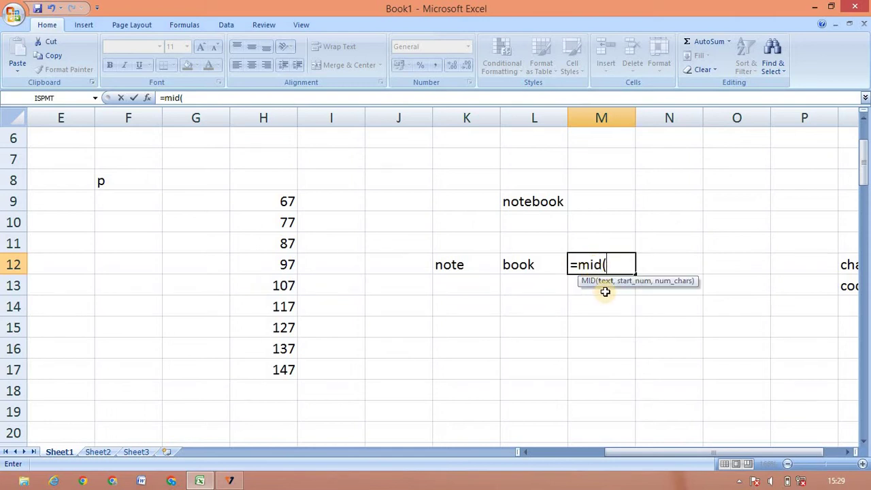
{"action": "left_click", "coordinate": [528, 200]}
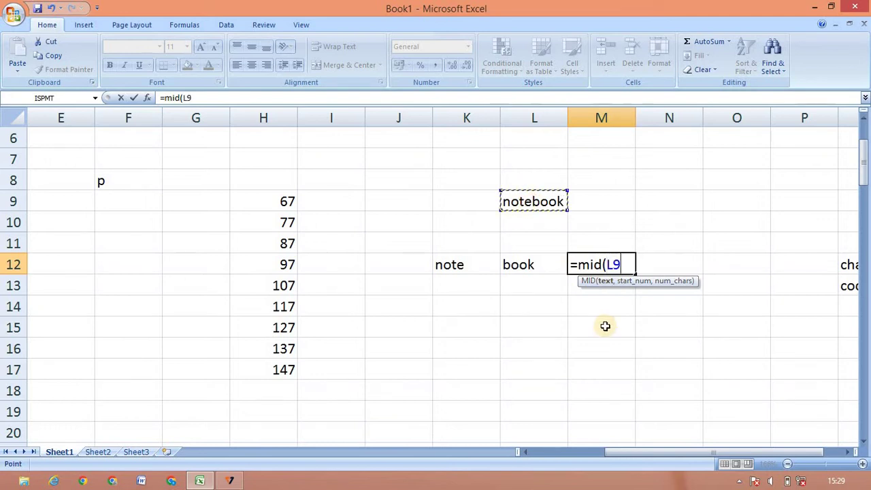
{"action": "type", "text": ","}
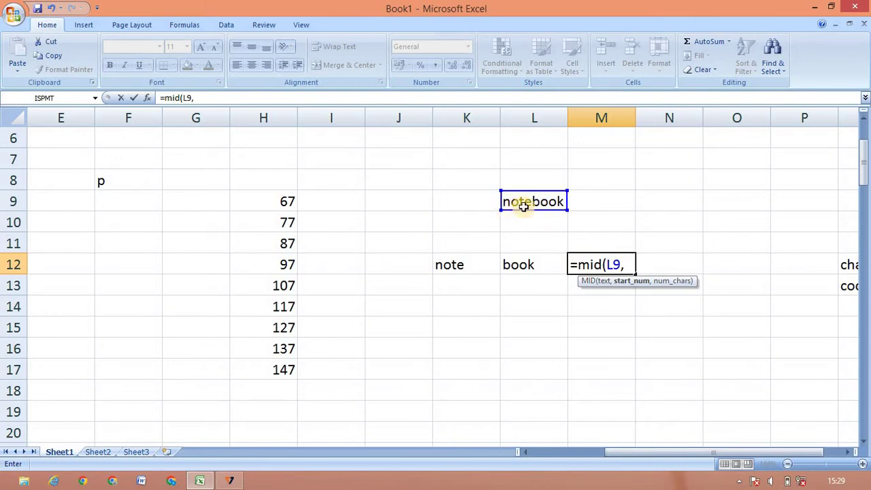
{"action": "type", "text": "3,"}
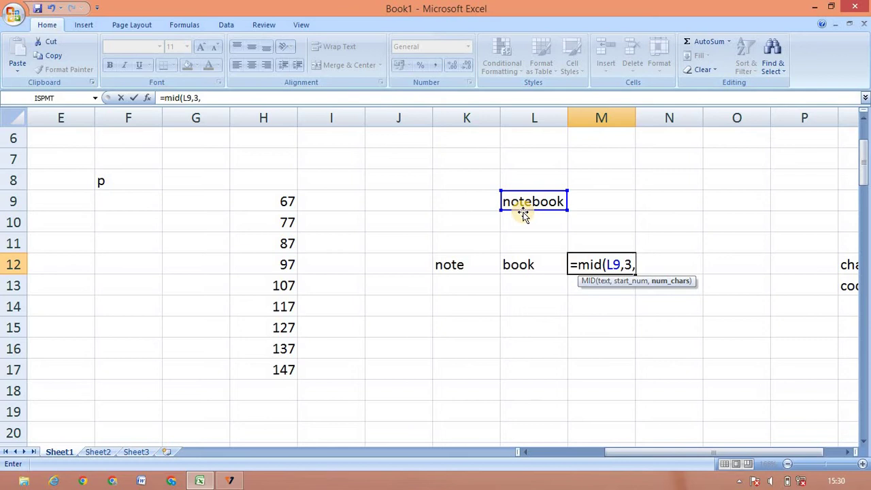
{"action": "type", "text": "5"}
{"action": "type", "text": ")"}
{"action": "key", "text": "Return"}
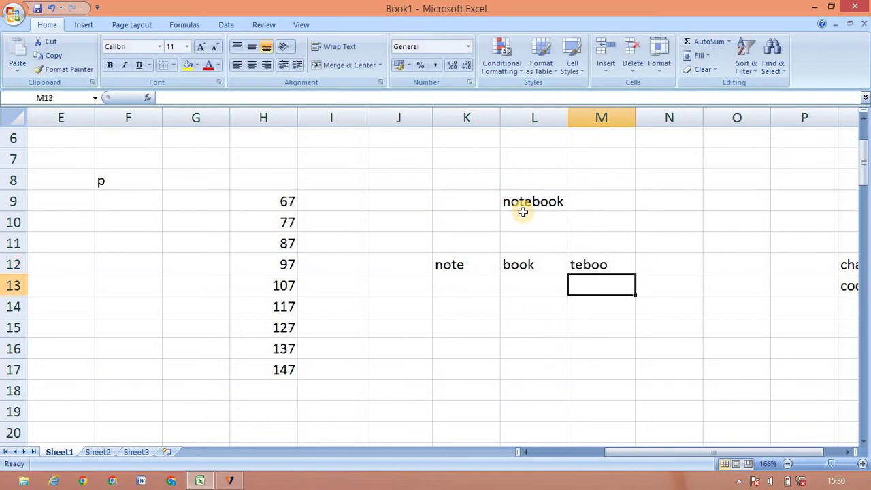
Step: Scroll right and reset the sheet zoom to 100%
{"action": "left_click", "coordinate": [831, 450]}
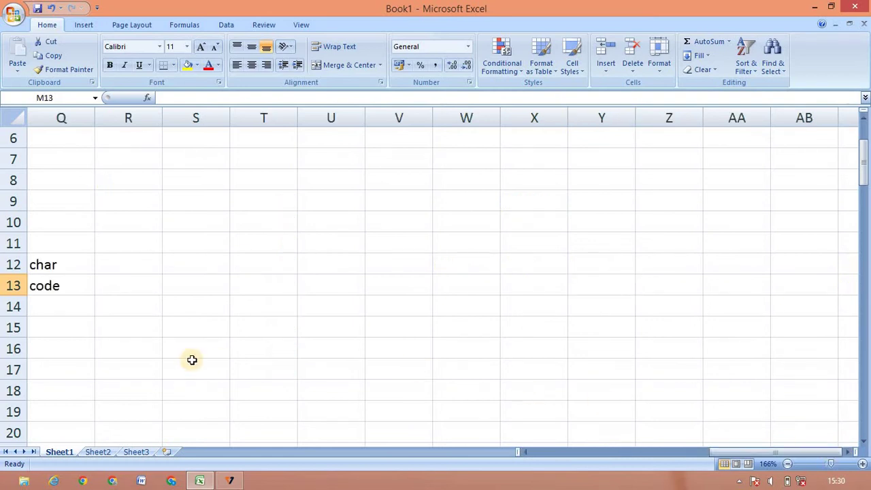
{"action": "left_click", "coordinate": [304, 22]}
{"action": "left_click", "coordinate": [328, 54]}
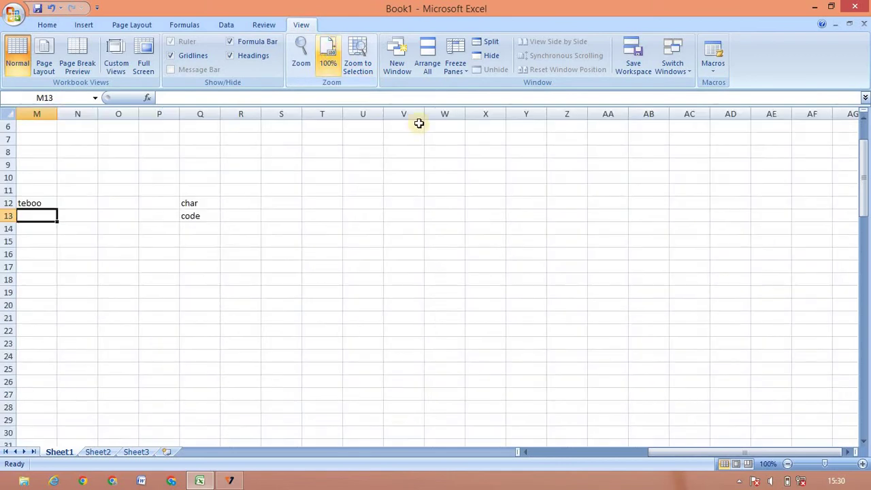
{"action": "left_click", "coordinate": [591, 453]}
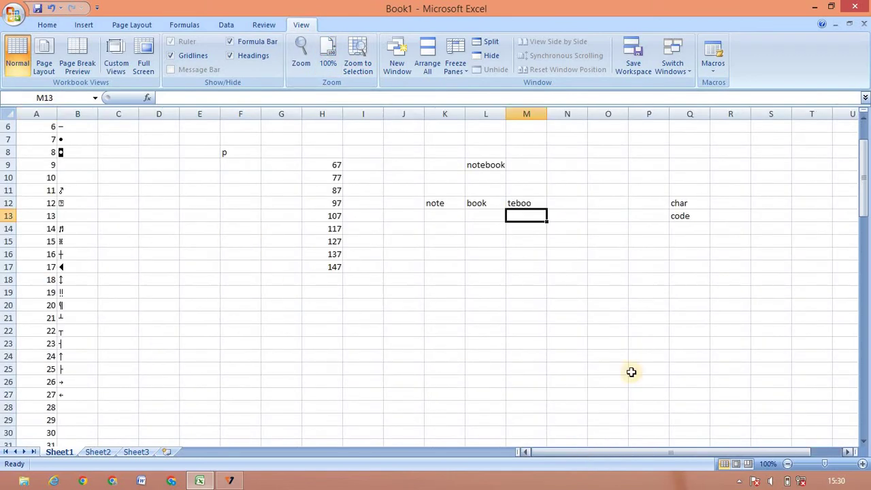
Step: Add the labels left and right below code in column Q, correcting the spelling of right
{"action": "left_click", "coordinate": [687, 230]}
{"action": "type", "text": "lef"}
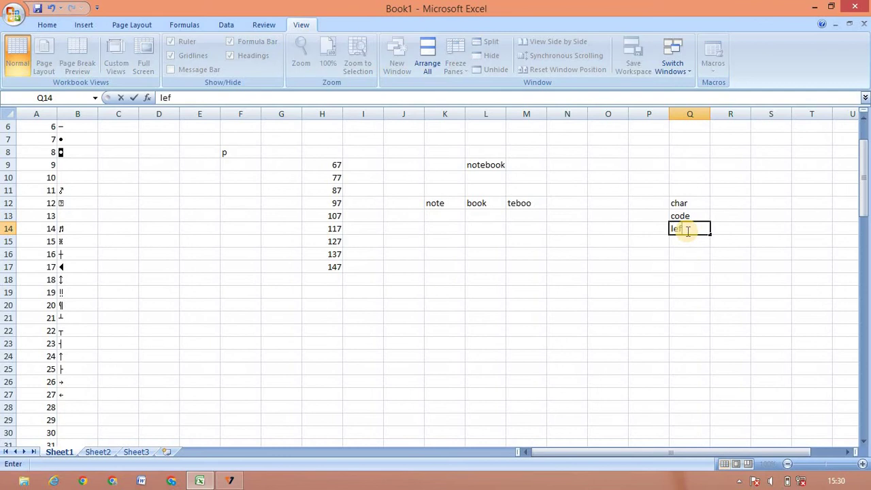
{"action": "type", "text": "t"}
{"action": "key", "text": "Return"}
{"action": "type", "text": "r"}
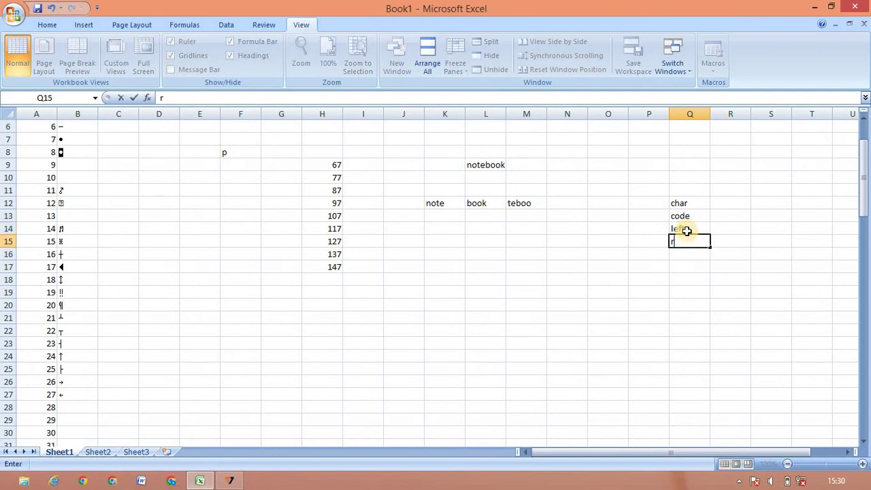
{"action": "type", "text": "eig"}
{"action": "left_click", "coordinate": [688, 231]}
{"action": "type", "text": "ht"}
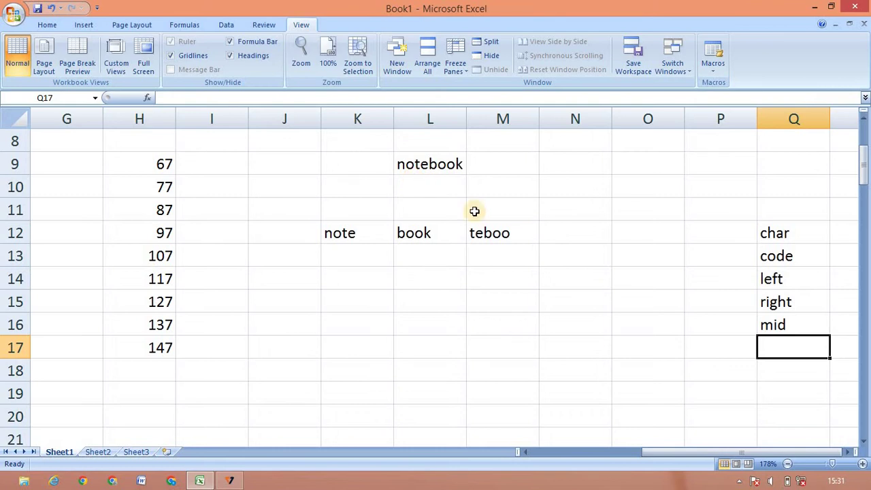
Step: Enter =UPPER(L9) in K15 to display NOTEBOOK
{"action": "left_click", "coordinate": [368, 293]}
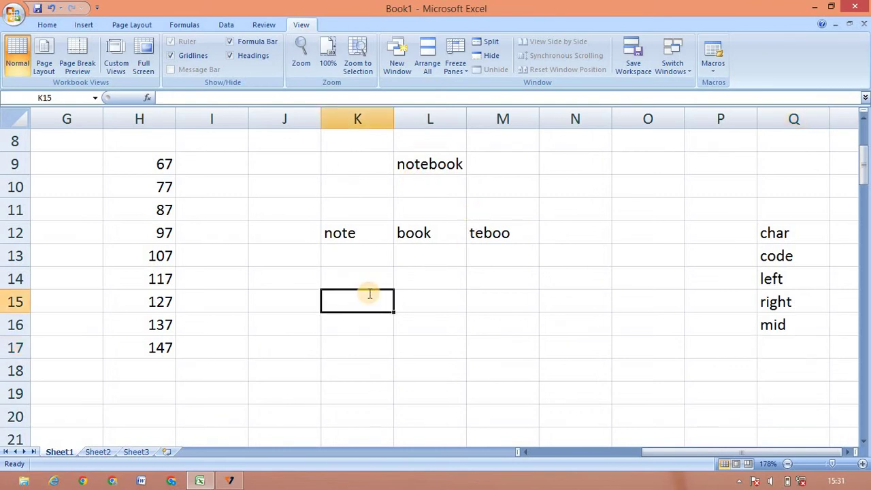
{"action": "type", "text": "=up"}
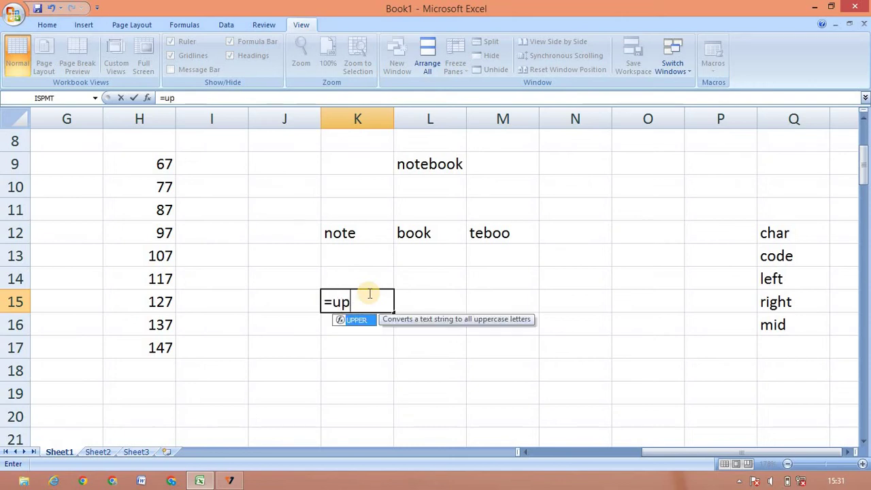
{"action": "type", "text": "per"}
{"action": "type", "text": "("}
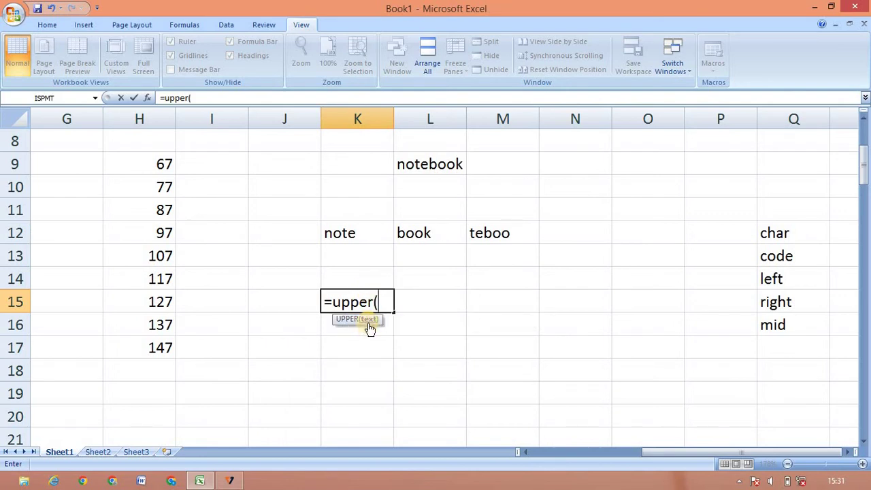
{"action": "left_click", "coordinate": [423, 165]}
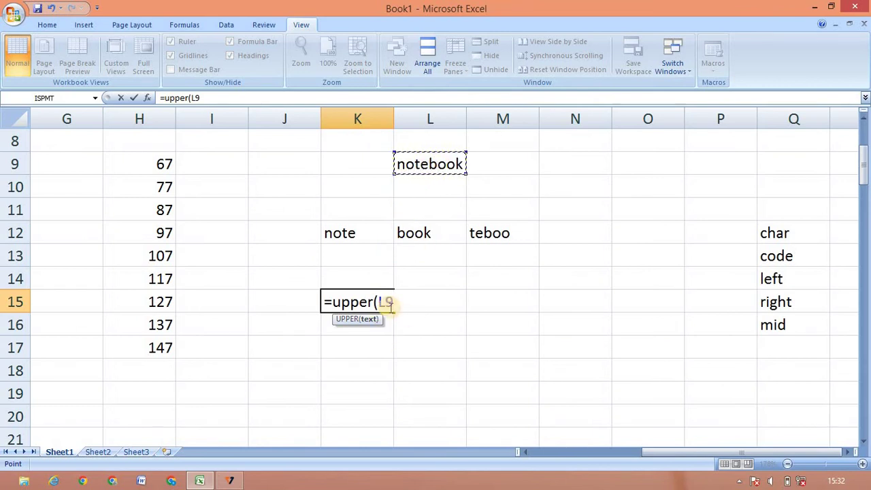
{"action": "type", "text": ")"}
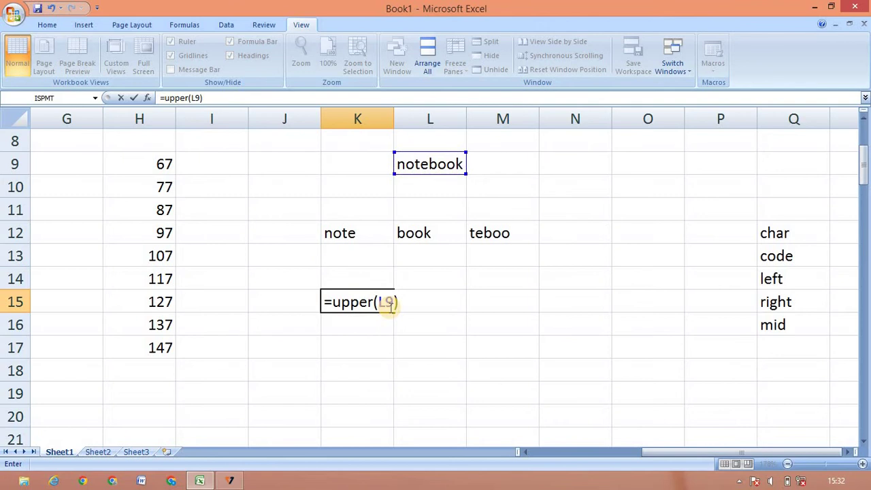
{"action": "key", "text": "Return"}
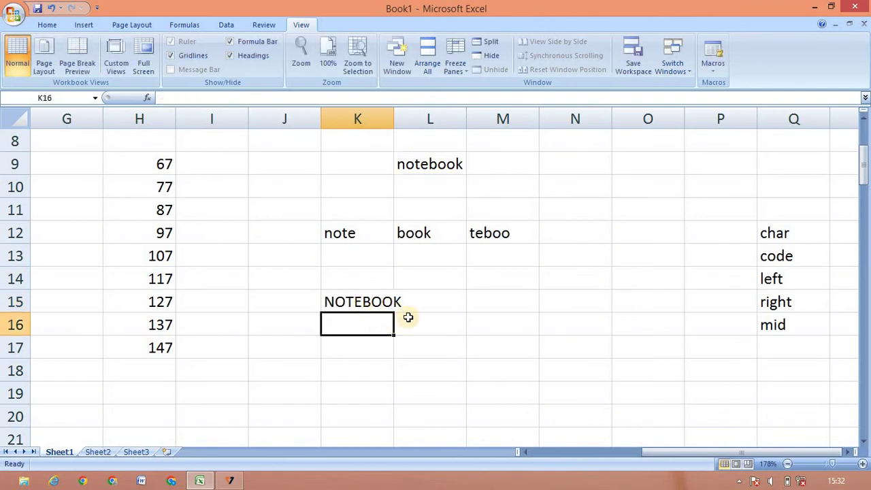
{"action": "left_click", "coordinate": [526, 304]}
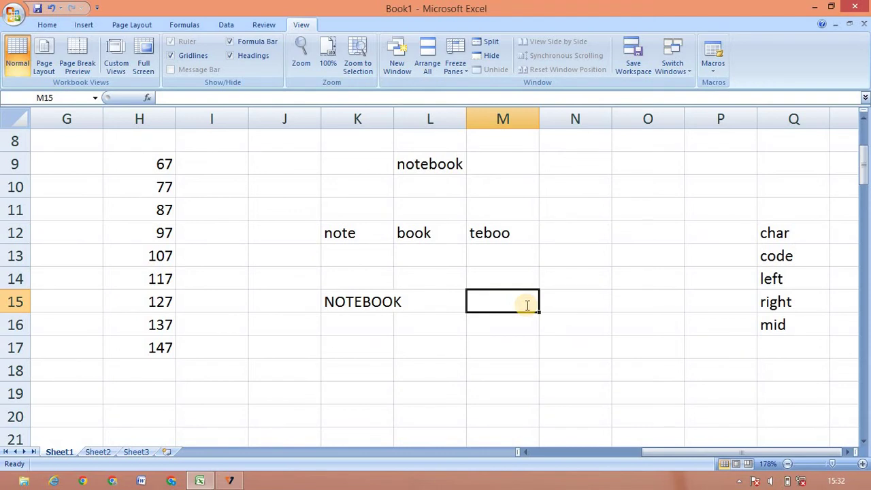
Step: Enter =LOWER(K15) in M15, giving notebook, and review the K15 and M15 formulas
{"action": "type", "text": "=lo"}
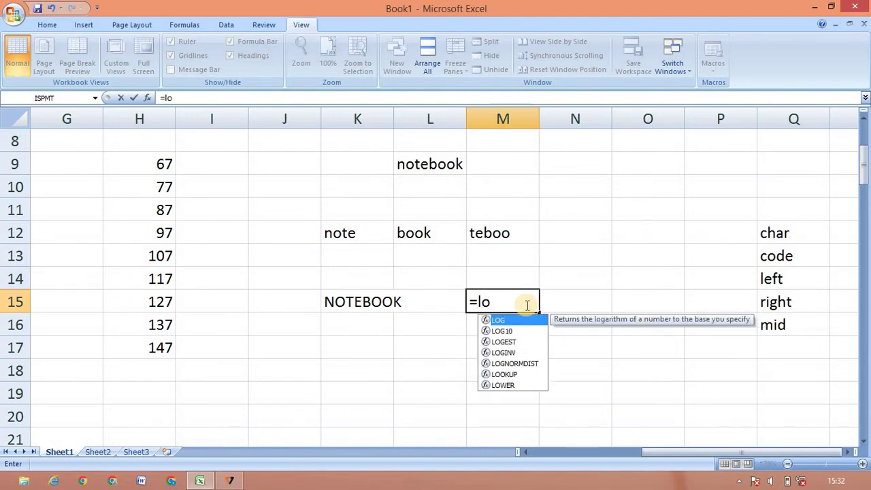
{"action": "type", "text": "wer"}
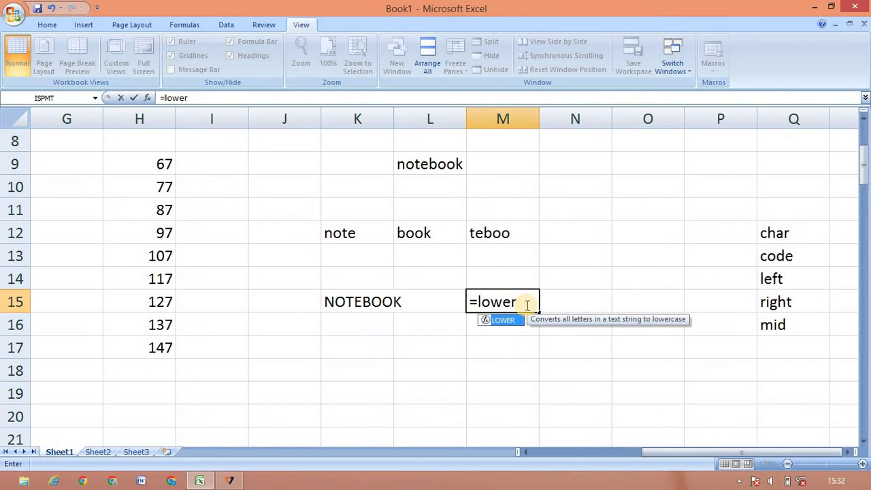
{"action": "key", "text": "BackSpace"}
{"action": "key", "text": "BackSpace"}
{"action": "key", "text": "BackSpace"}
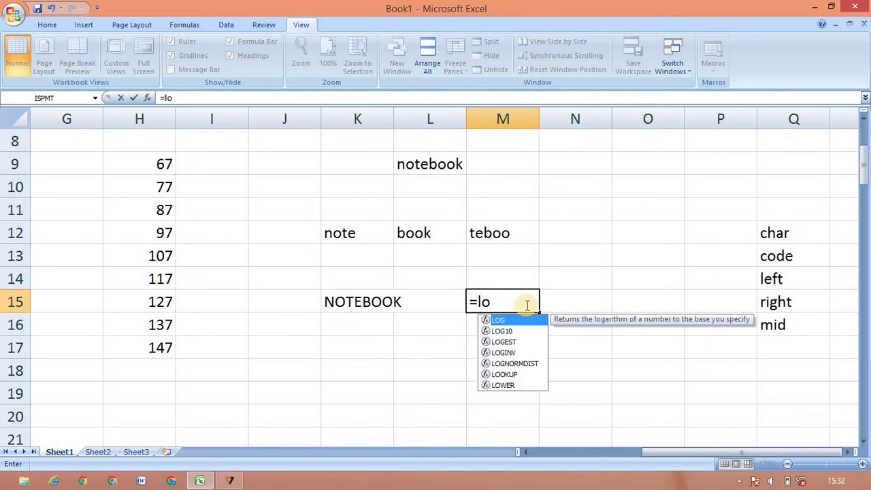
{"action": "key", "text": "Down"}
{"action": "key", "text": "Down"}
{"action": "key", "text": "Down"}
{"action": "key", "text": "Down"}
{"action": "key", "text": "Down"}
{"action": "key", "text": "Down"}
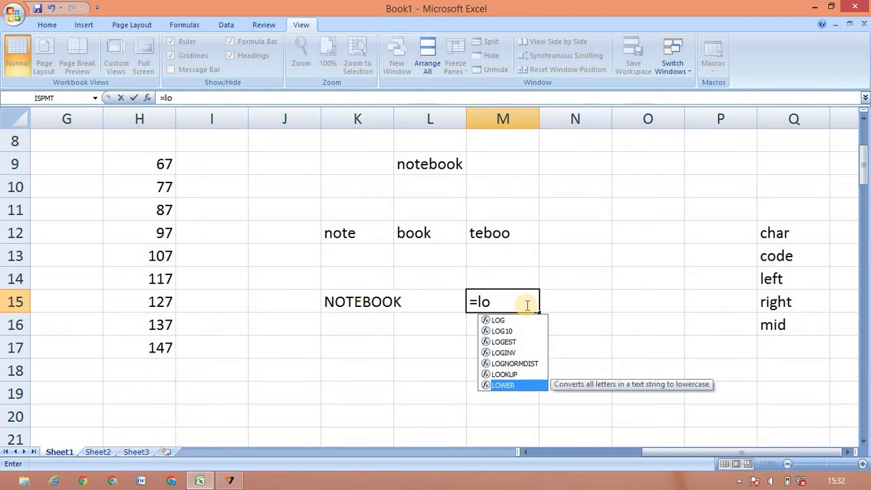
{"action": "key", "text": "Tab"}
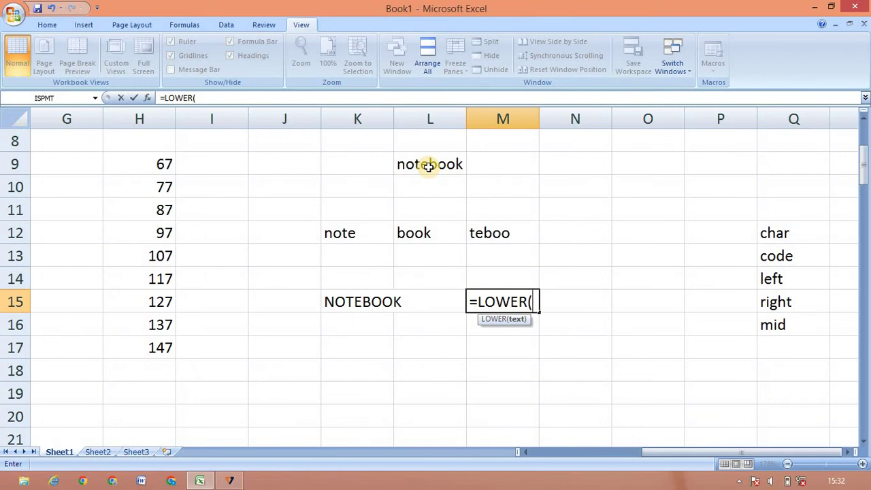
{"action": "left_click", "coordinate": [352, 303]}
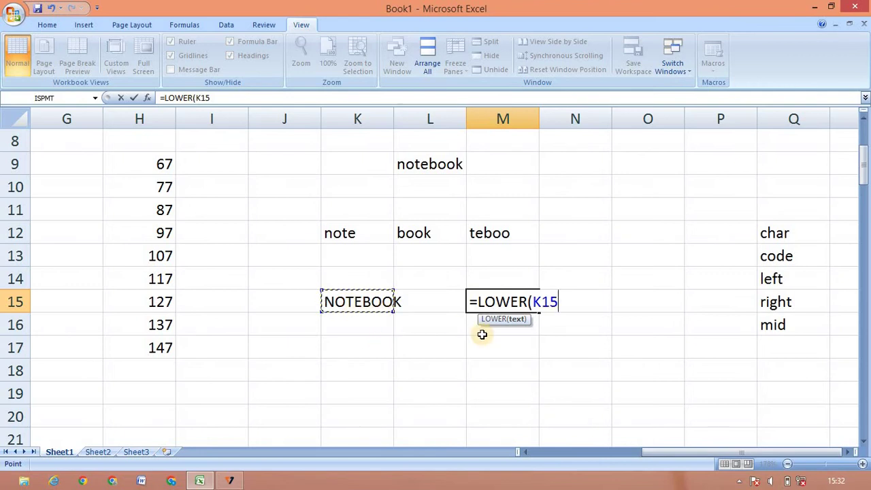
{"action": "type", "text": ")"}
{"action": "key", "text": "Return"}
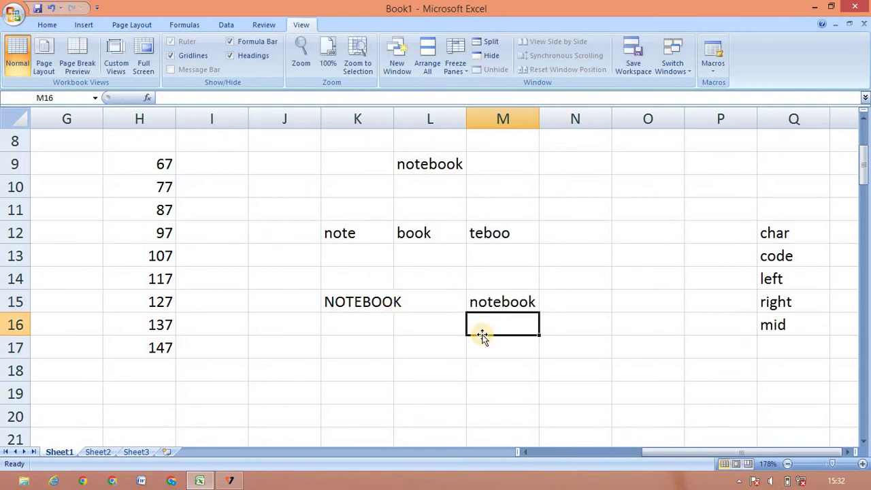
{"action": "left_click", "coordinate": [366, 302]}
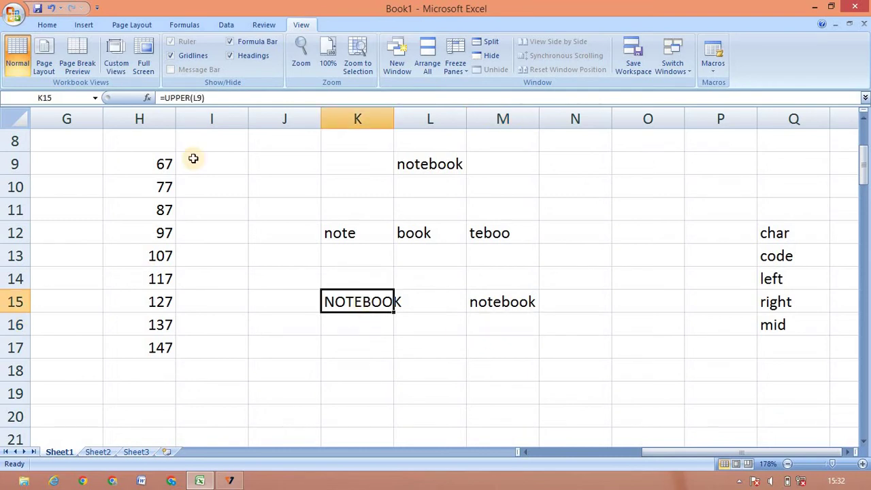
{"action": "left_click", "coordinate": [473, 304]}
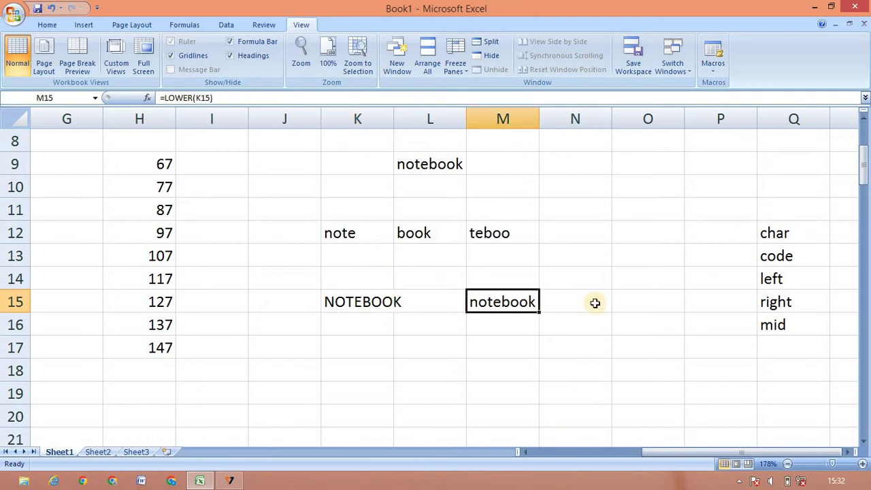
{"action": "left_click", "coordinate": [627, 298]}
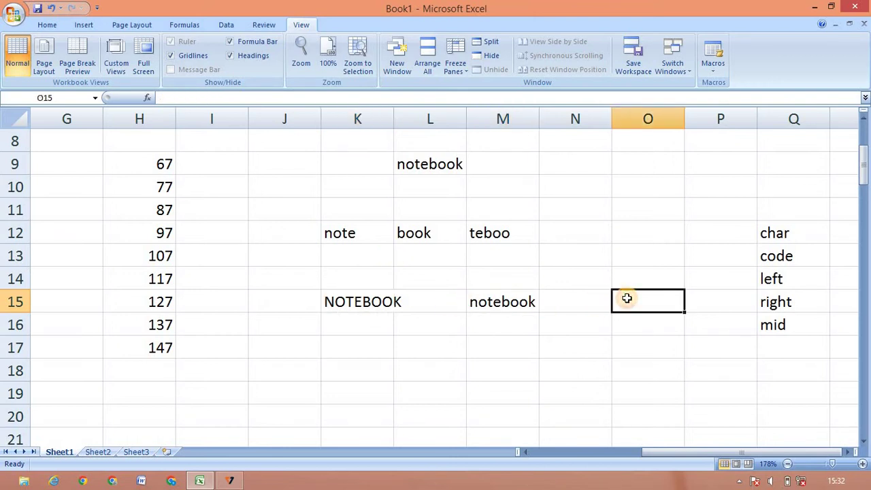
Step: Enter =PROPER(L9) in O15 to display Notebook
{"action": "type", "text": "=pr"}
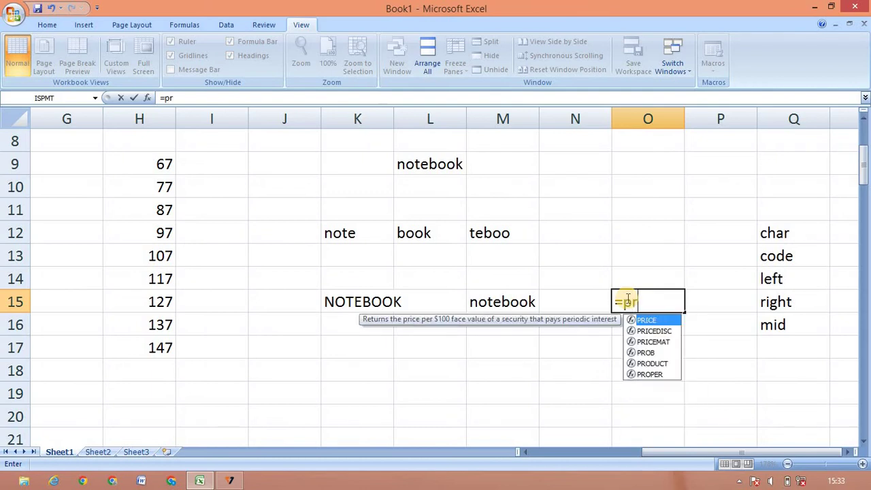
{"action": "type", "text": "o"}
{"action": "key", "text": "Down"}
{"action": "key", "text": "Down"}
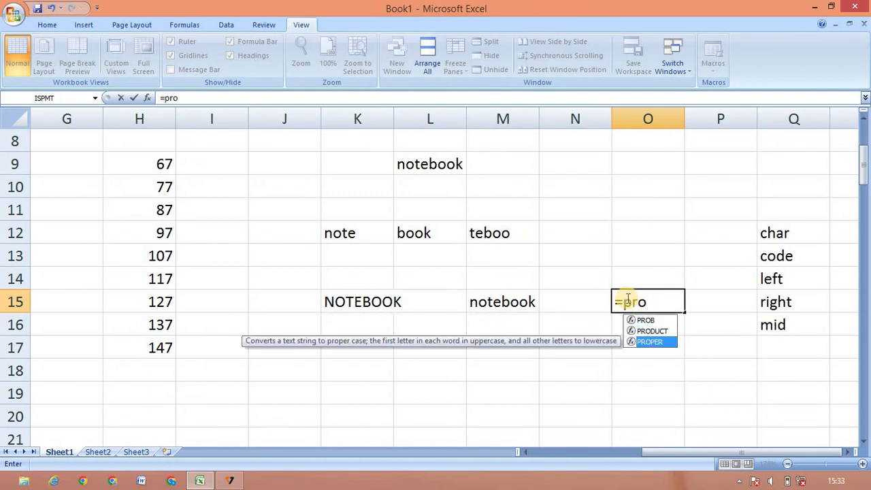
{"action": "key", "text": "Tab"}
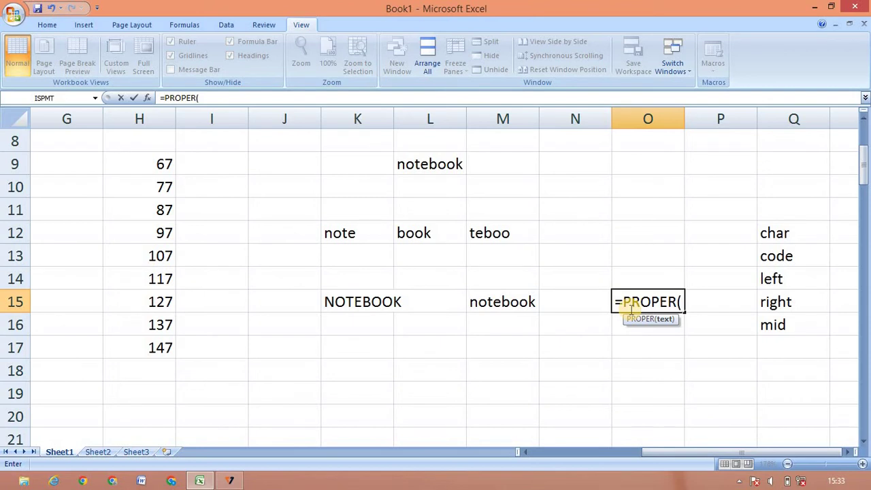
{"action": "left_click", "coordinate": [424, 171]}
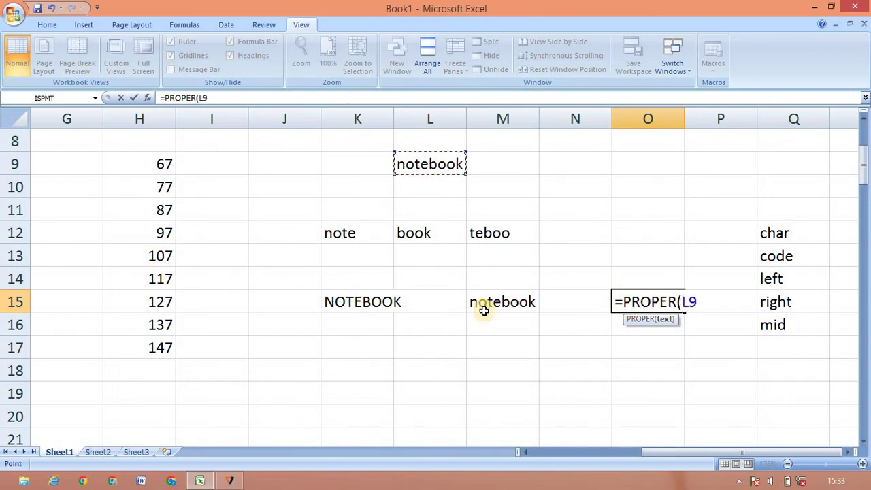
{"action": "type", "text": ")"}
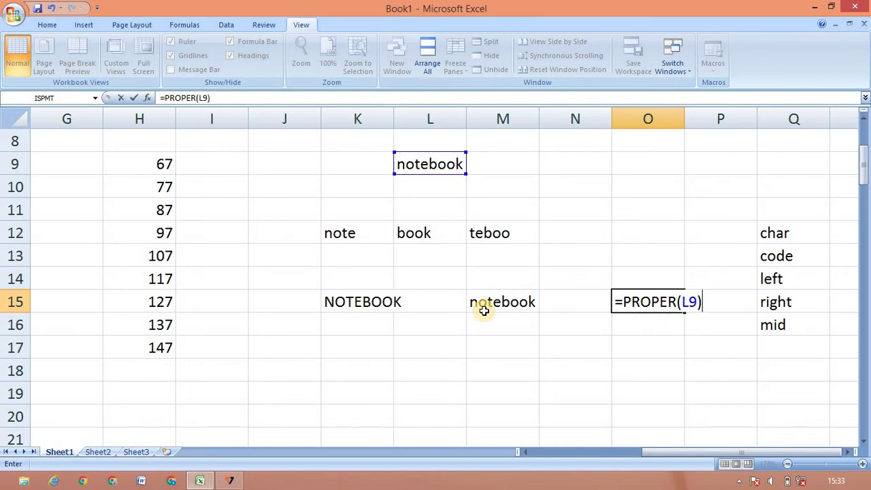
{"action": "key", "text": "Return"}
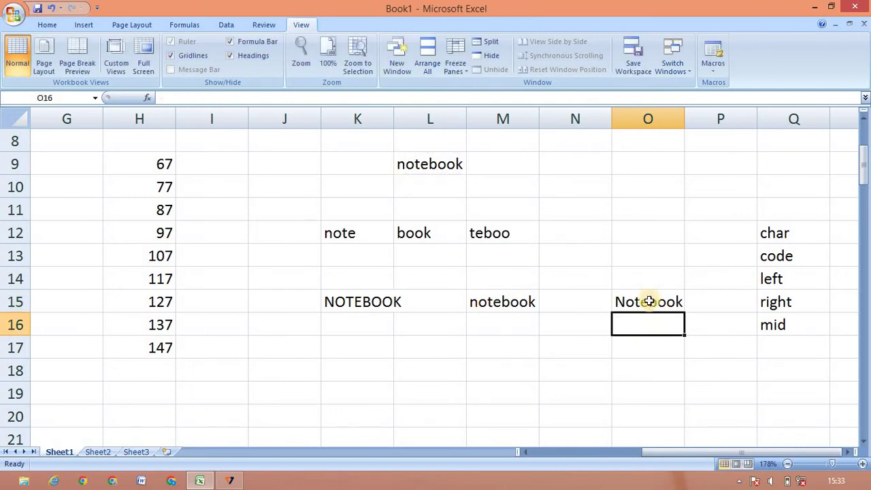
{"action": "left_click", "coordinate": [649, 302]}
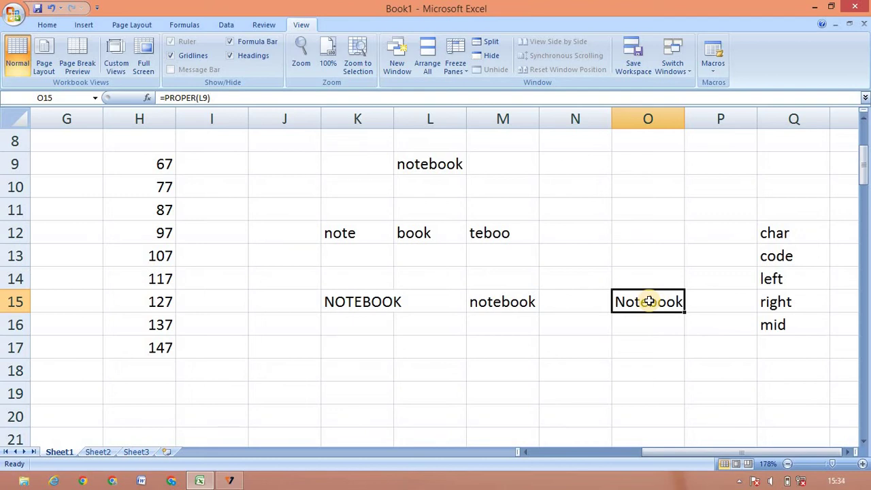
Step: Type the labels upper, lower and proper into Q17 to Q19
{"action": "left_click", "coordinate": [773, 345]}
{"action": "type", "text": "u"}
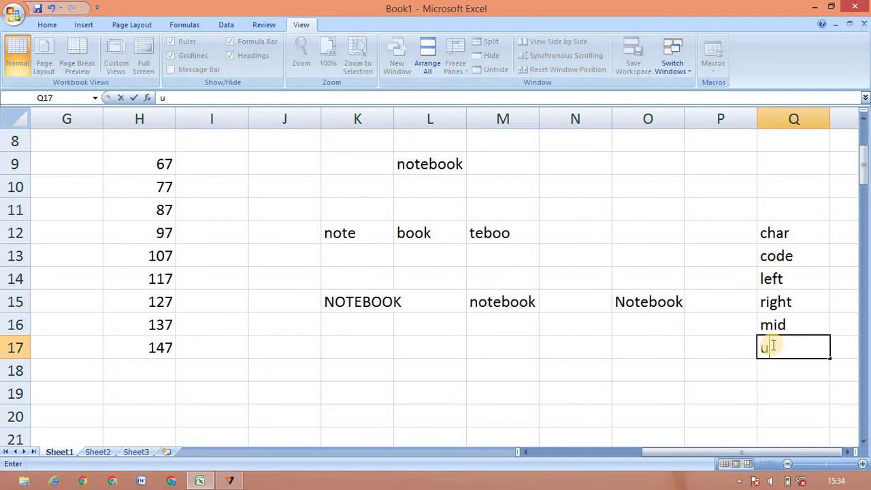
{"action": "type", "text": "pper"}
{"action": "key", "text": "Return"}
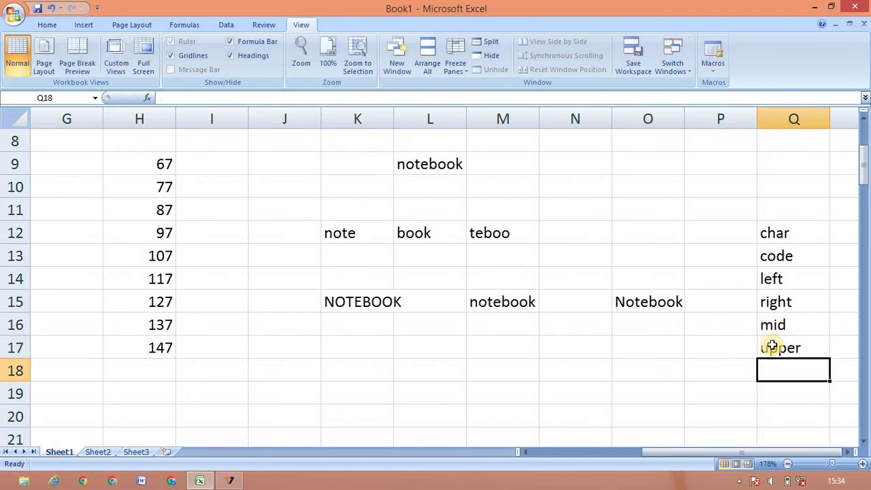
{"action": "type", "text": "lower"}
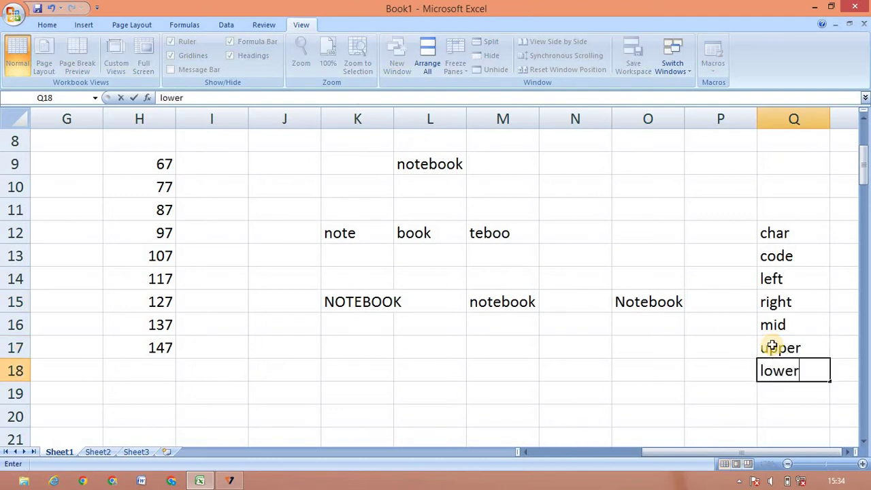
{"action": "key", "text": "Return"}
{"action": "type", "text": "pro"}
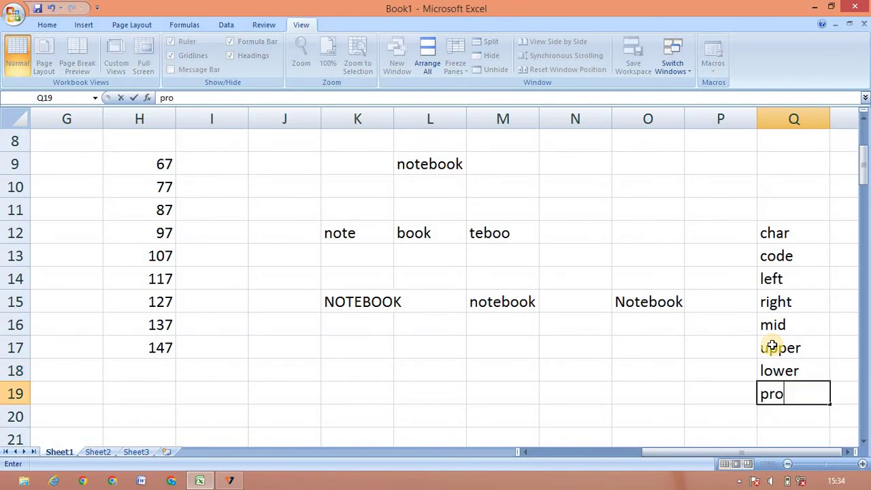
{"action": "type", "text": "per"}
{"action": "key", "text": "Return"}
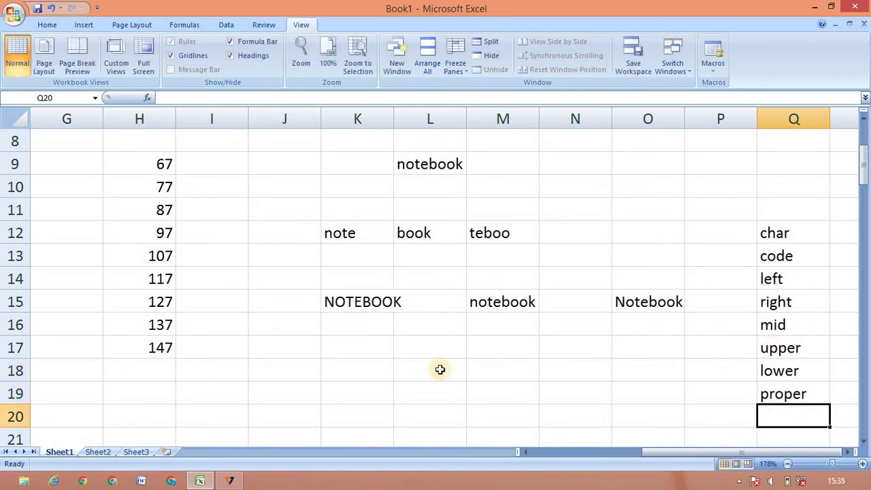
Step: Enter =NOW() in K18 to show the current date and time
{"action": "left_click", "coordinate": [356, 360]}
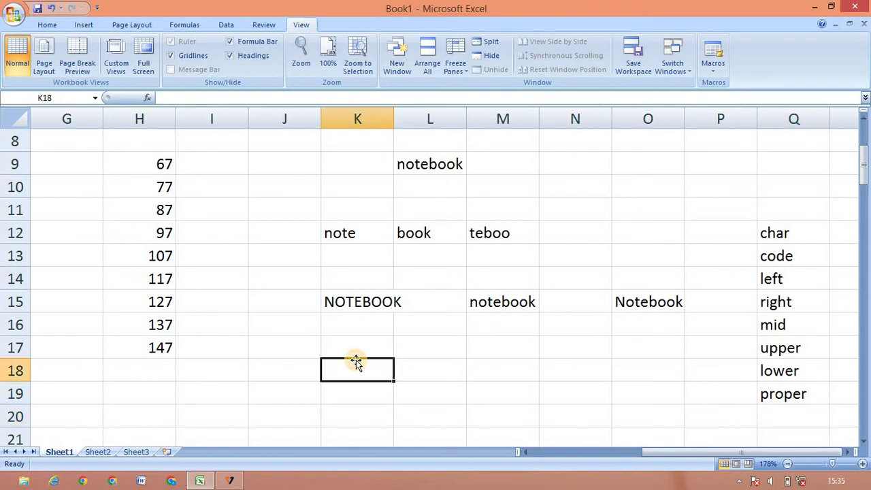
{"action": "type", "text": "=n"}
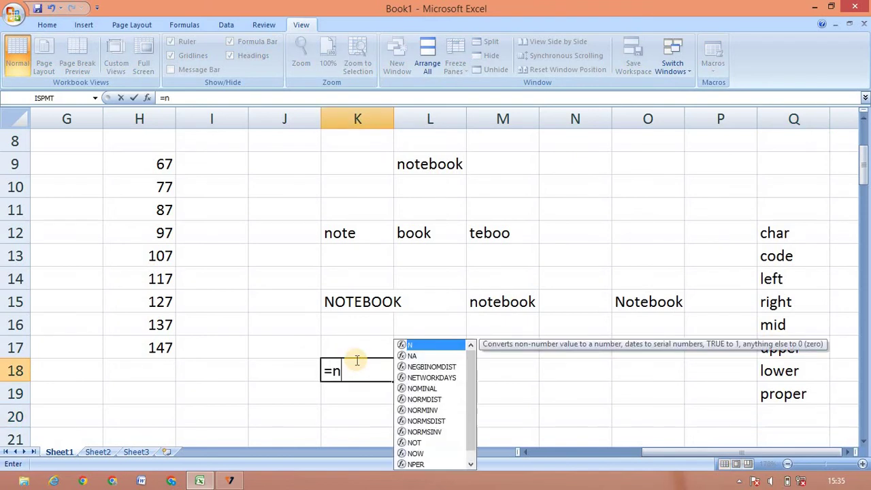
{"action": "type", "text": "ow"}
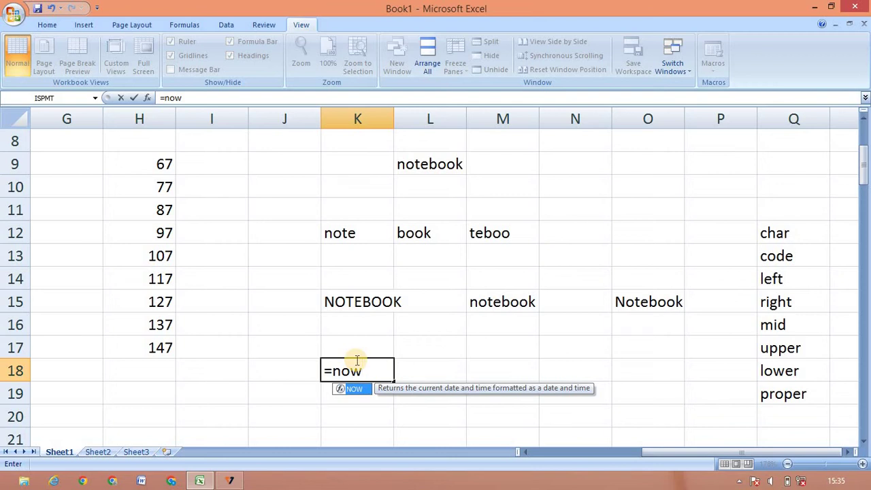
{"action": "type", "text": "("}
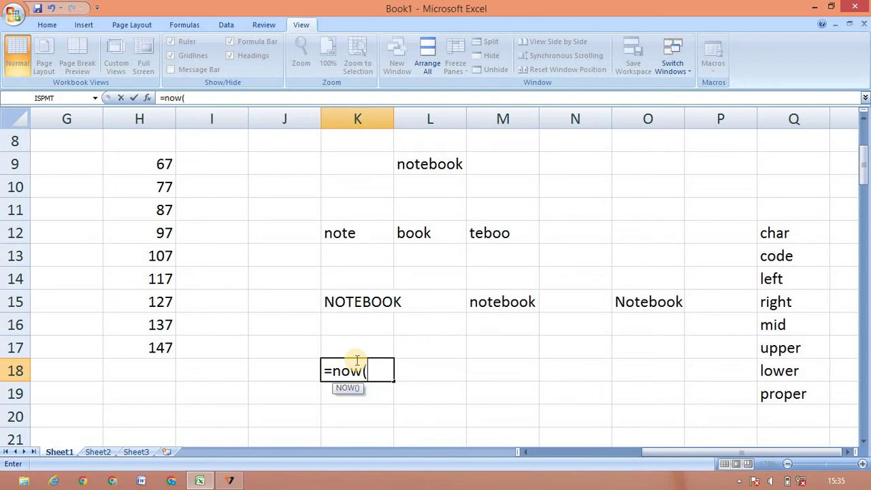
{"action": "type", "text": ")"}
{"action": "key", "text": "Return"}
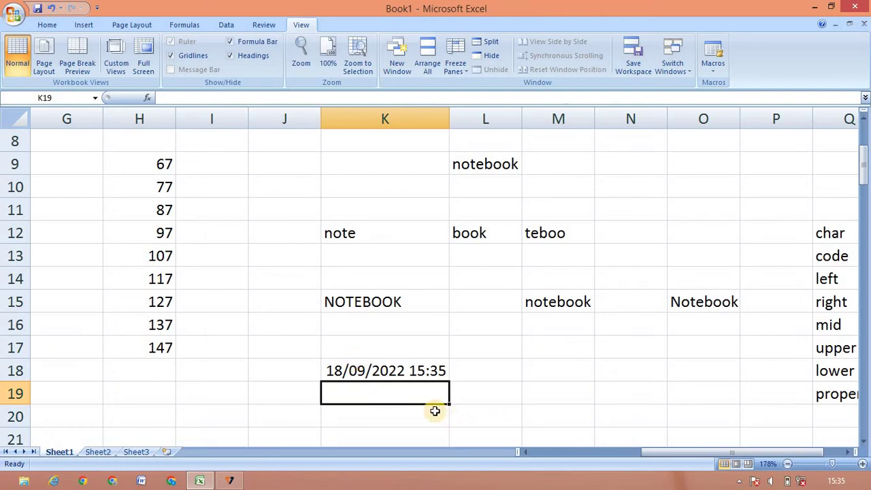
Step: Enter =TODAY() in K19 showing 18/09/2022, then review the NOW and TODAY formulas
{"action": "type", "text": "="}
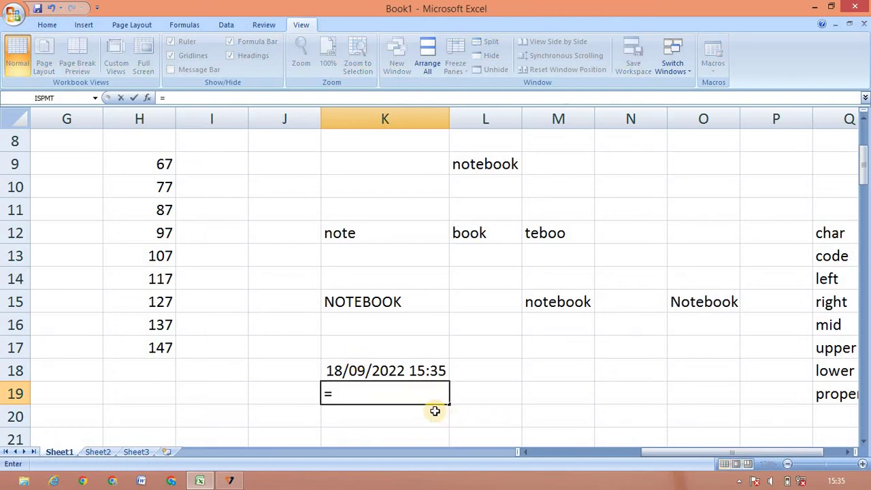
{"action": "type", "text": "to"}
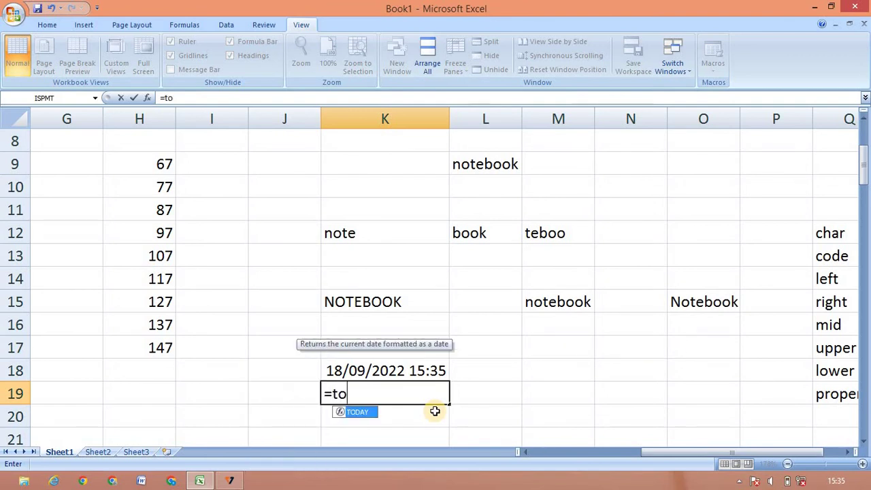
{"action": "key", "text": "Tab"}
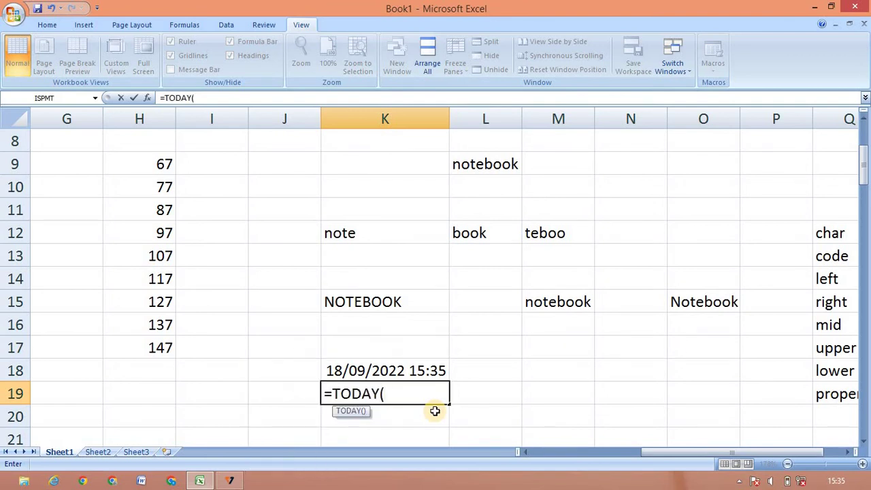
{"action": "type", "text": "("}
{"action": "key", "text": "BackSpace"}
{"action": "type", "text": ")"}
{"action": "key", "text": "Return"}
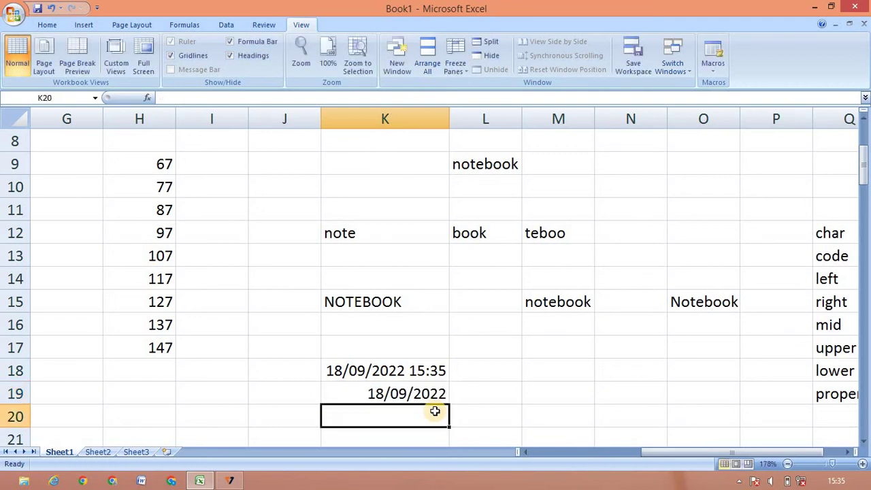
{"action": "key", "text": "Up"}
{"action": "key", "text": "Up"}
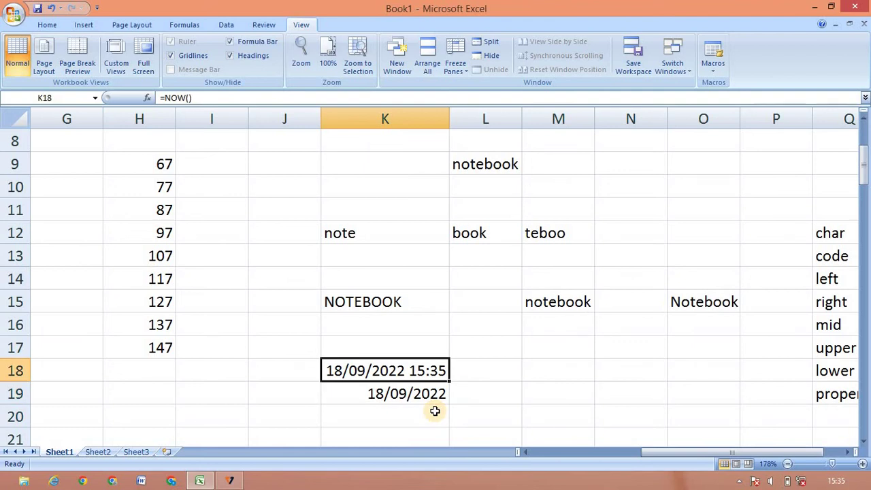
{"action": "key", "text": "Down"}
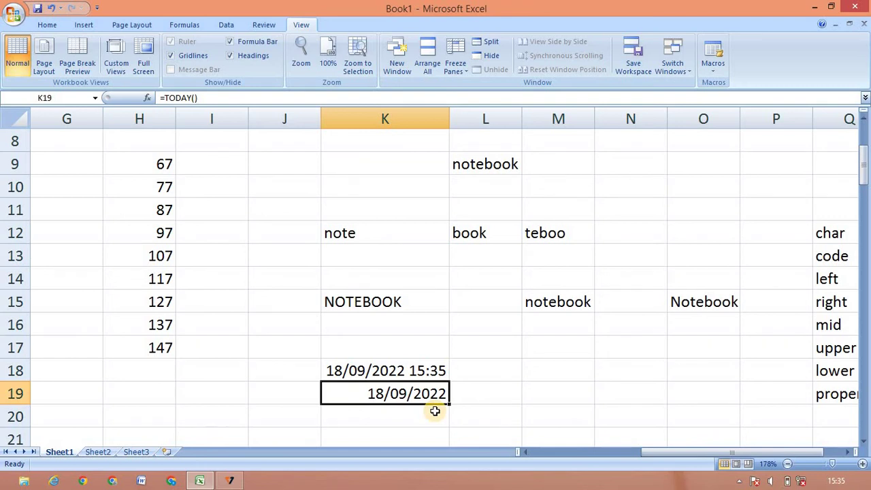
{"action": "left_click", "coordinate": [832, 454]}
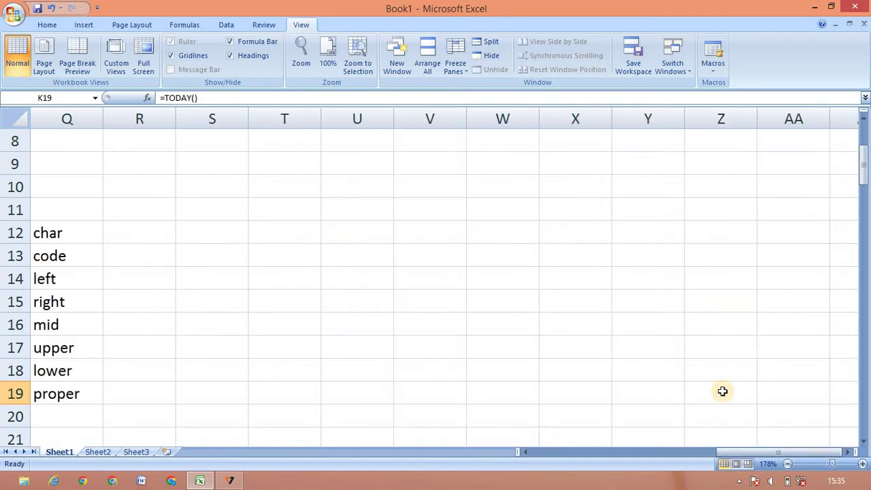
Step: Add the labels now and today in Q20 and Q21, then select the column Q label list
{"action": "left_click", "coordinate": [810, 360]}
{"action": "type", "text": "n"}
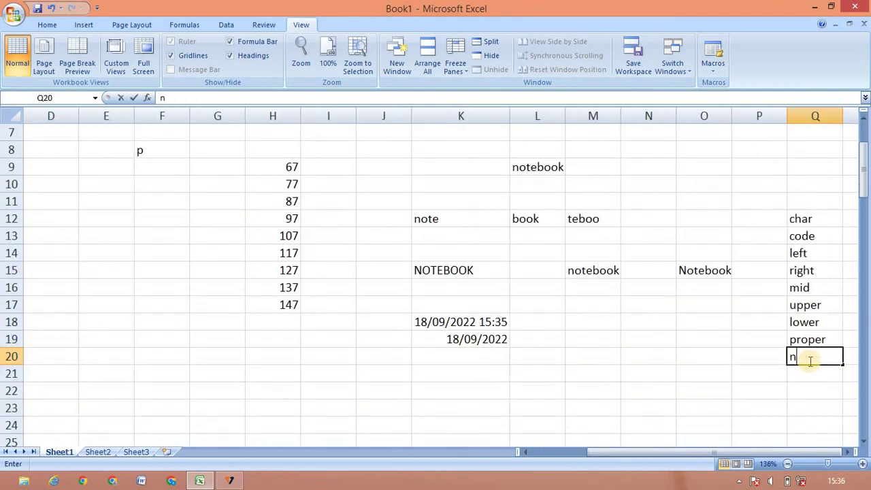
{"action": "type", "text": "ow"}
{"action": "key", "text": "Return"}
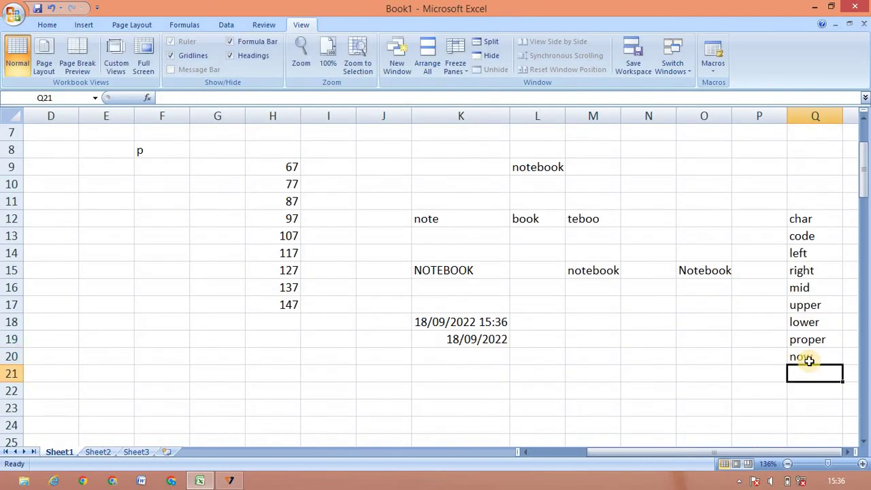
{"action": "type", "text": "today"}
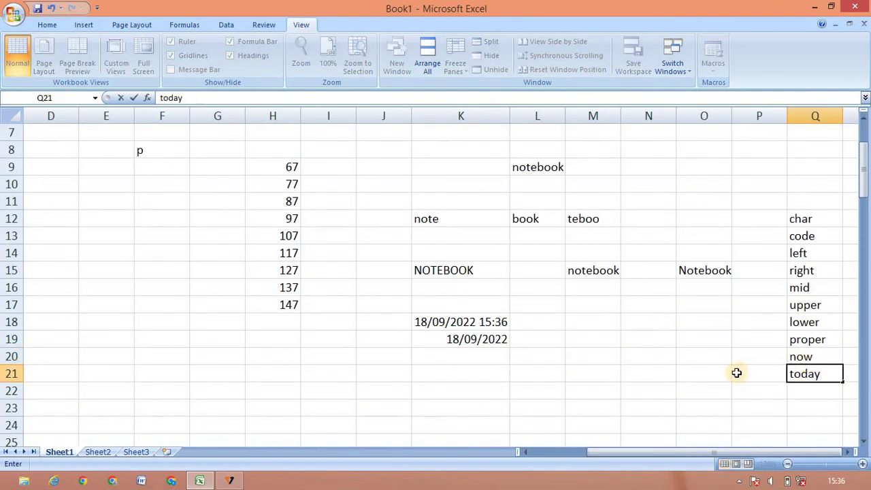
{"action": "left_click", "coordinate": [738, 372]}
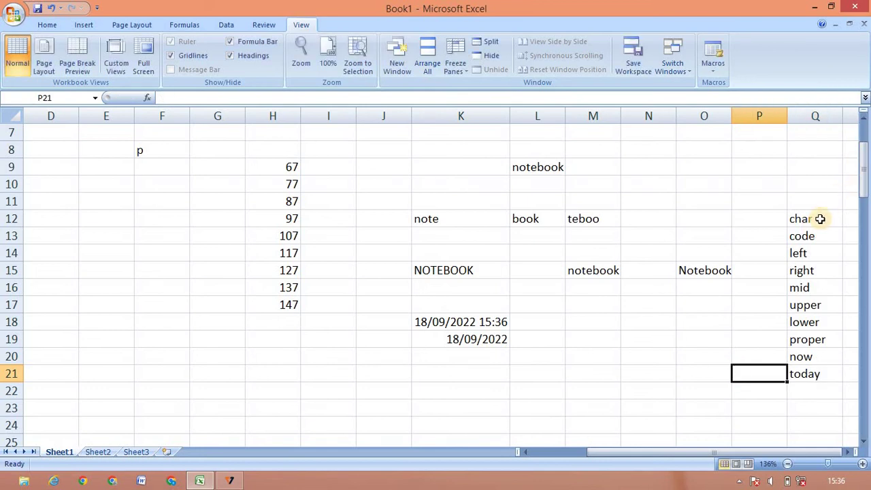
{"action": "left_click_drag", "start_coordinate": [822, 218], "coordinate": [813, 371]}
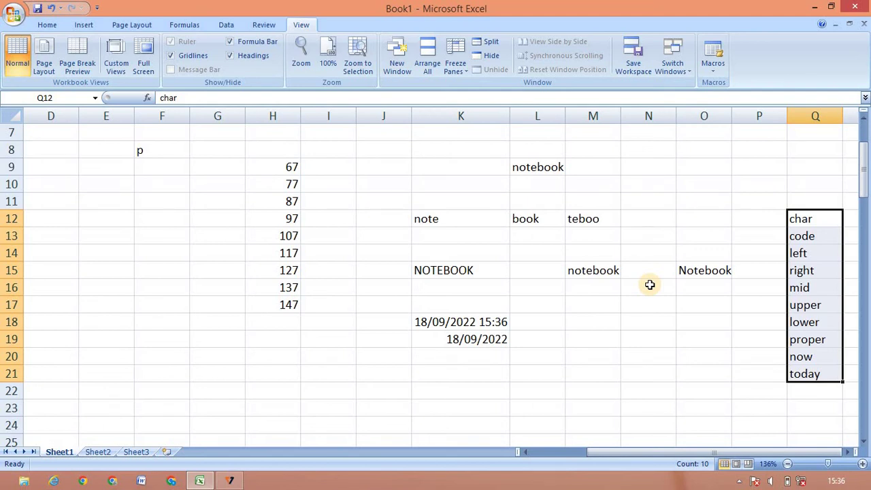
Step: On Sheet3, widen column A to fit the names and type =LEFT(A1,3) into B1
{"action": "key", "text": "ctrl+Page_Down"}
{"action": "key", "text": "ctrl+Page_Down"}
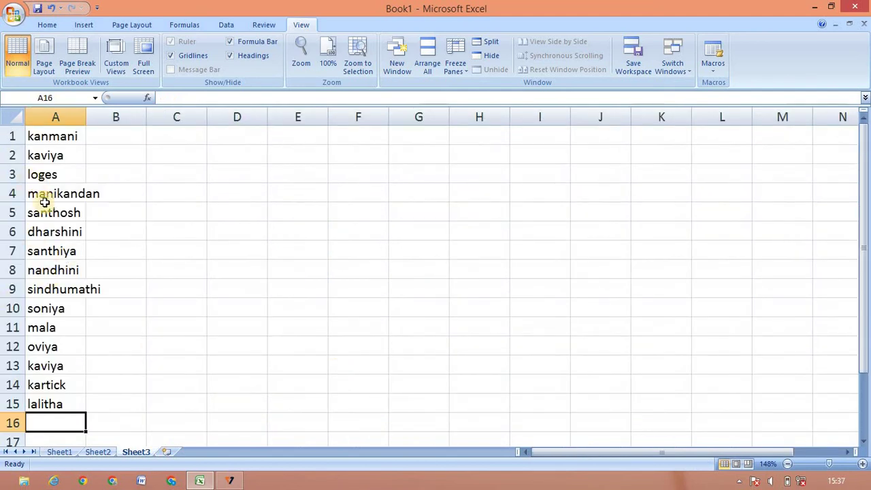
{"action": "double_click", "coordinate": [85, 118]}
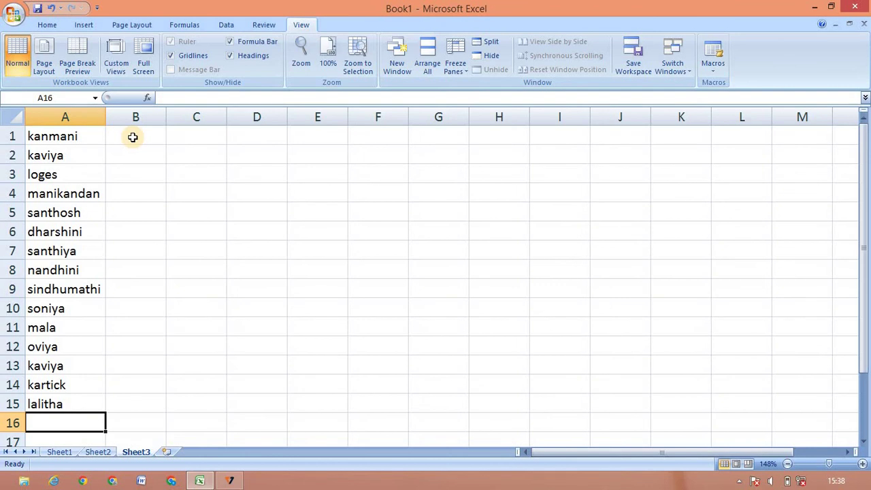
{"action": "left_click", "coordinate": [133, 137]}
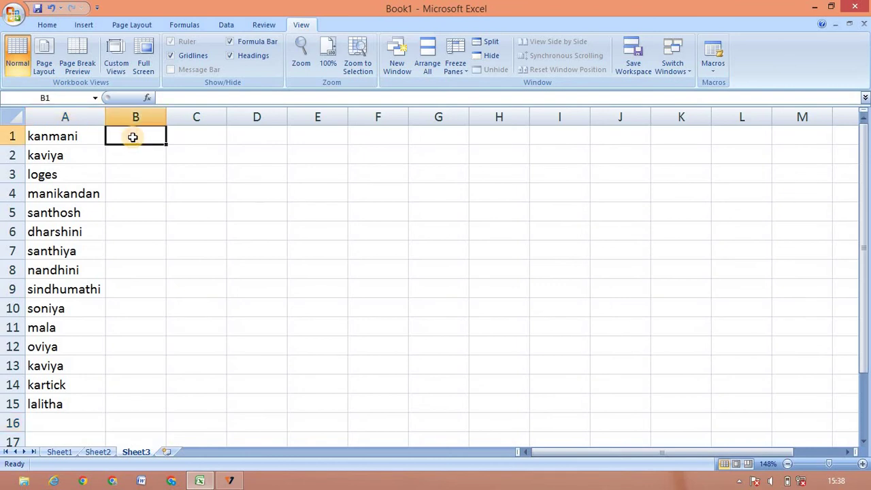
{"action": "type", "text": "="}
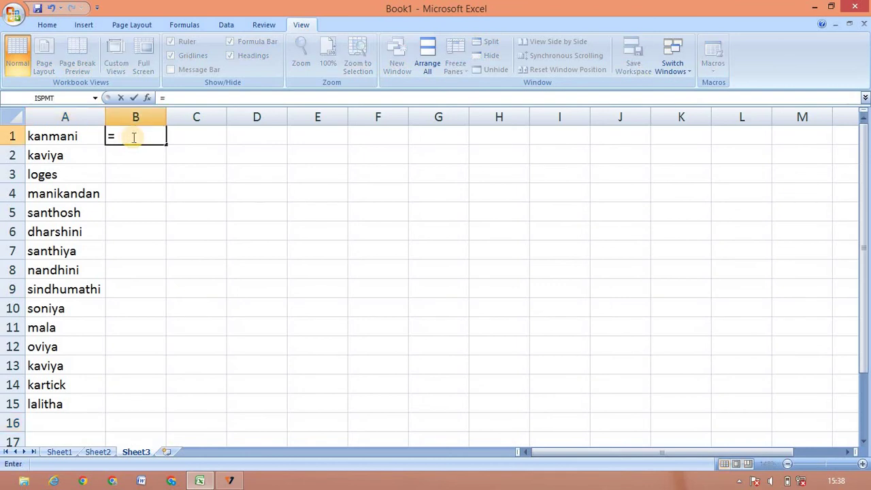
{"action": "type", "text": "left"}
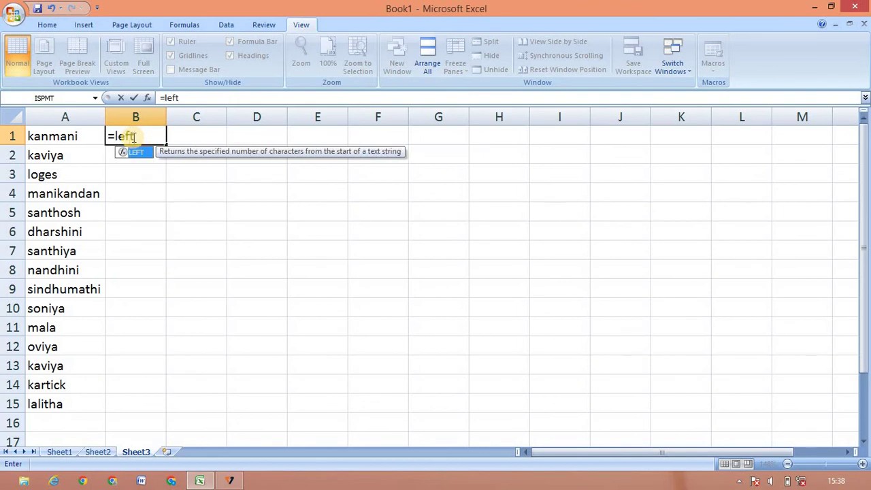
{"action": "key", "text": "Tab"}
{"action": "type", "text": "("}
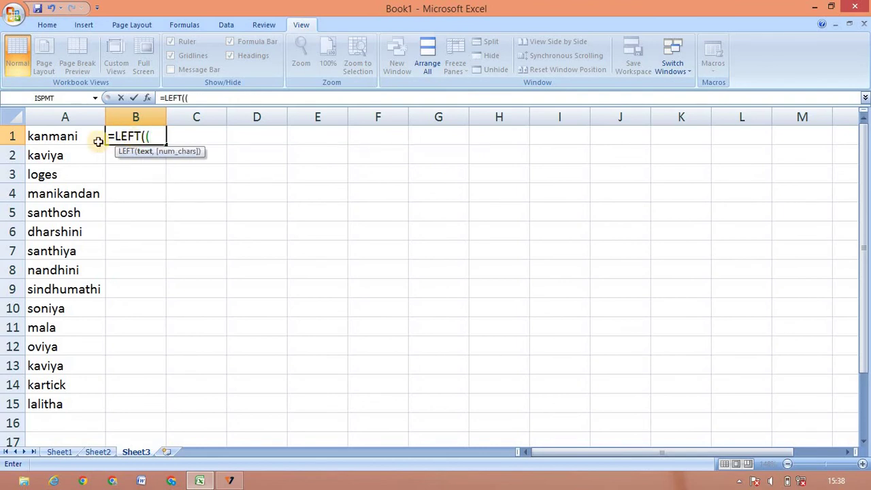
{"action": "left_click", "coordinate": [89, 138]}
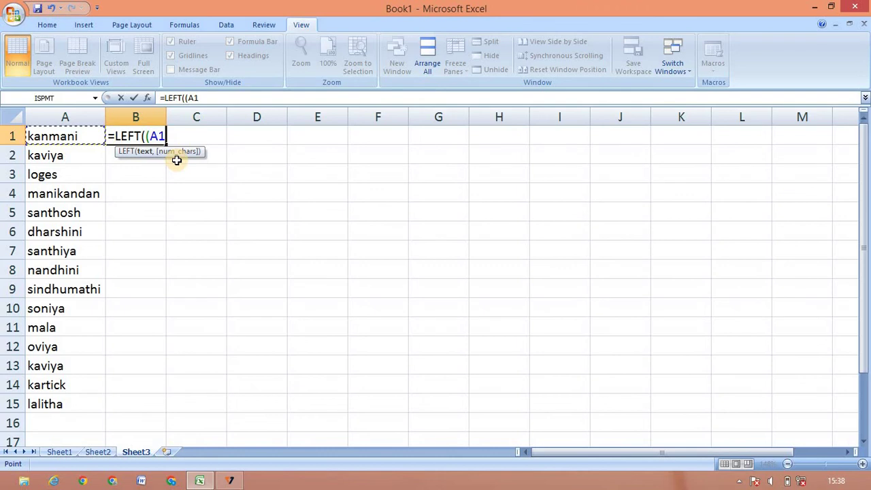
{"action": "type", "text": ","}
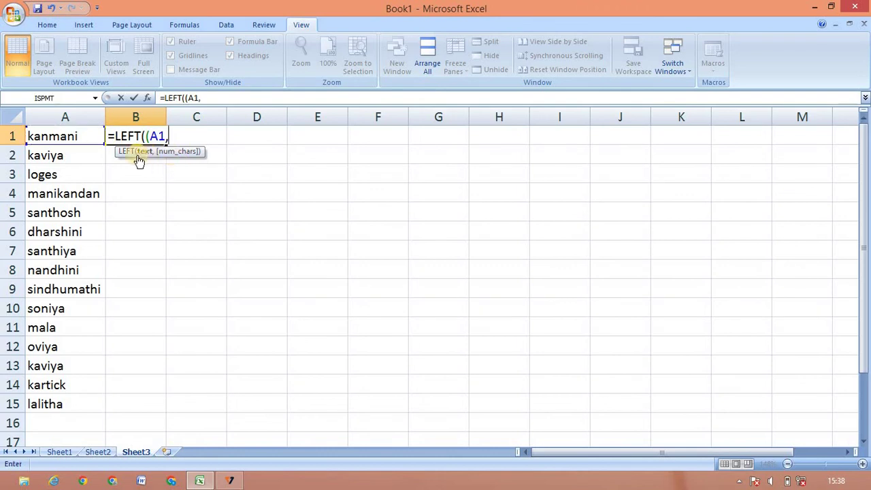
{"action": "type", "text": "3"}
{"action": "type", "text": ")"}
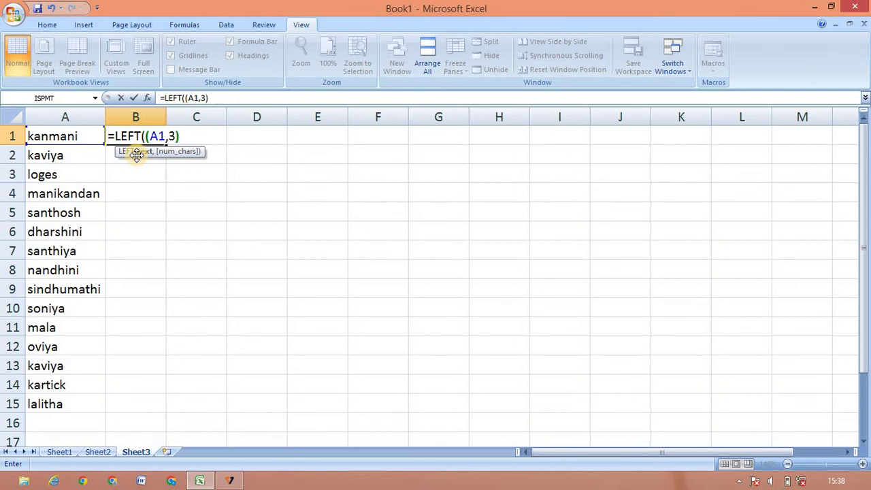
{"action": "key", "text": "Return"}
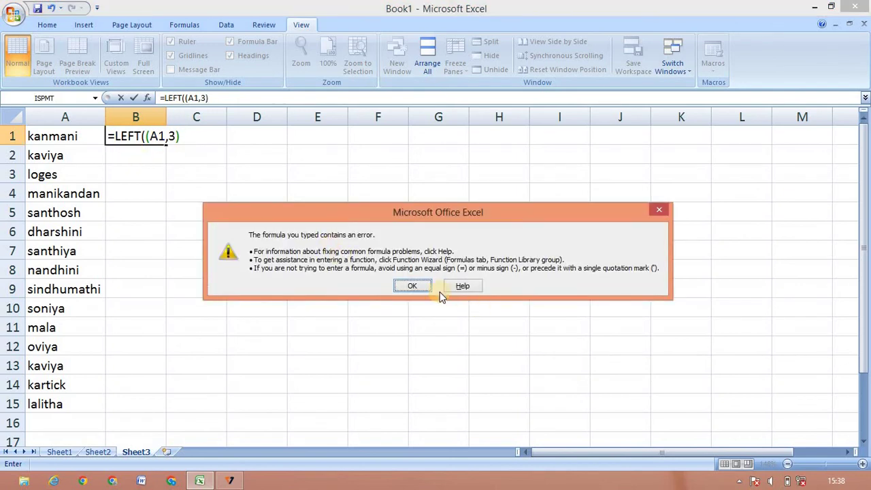
Step: Dismiss the formula error and remove the extra bracket so B1 returns kan
{"action": "left_click", "coordinate": [420, 286]}
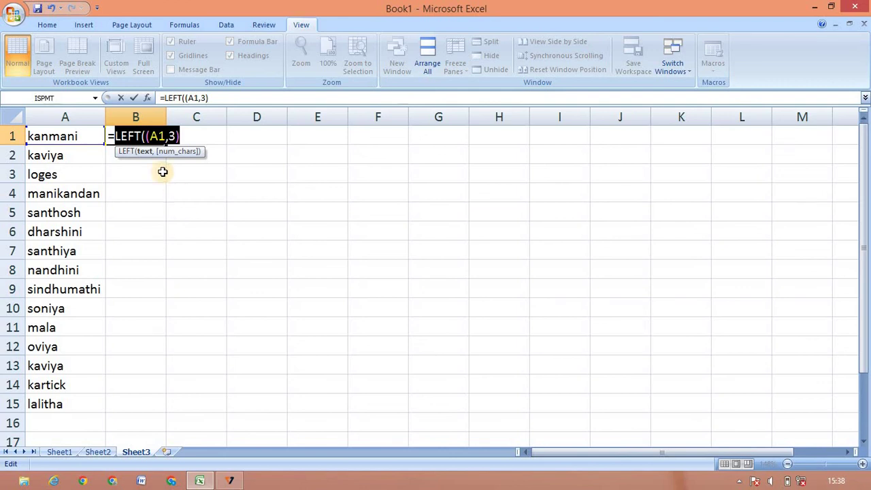
{"action": "left_click", "coordinate": [147, 137]}
{"action": "left_click", "coordinate": [147, 137]}
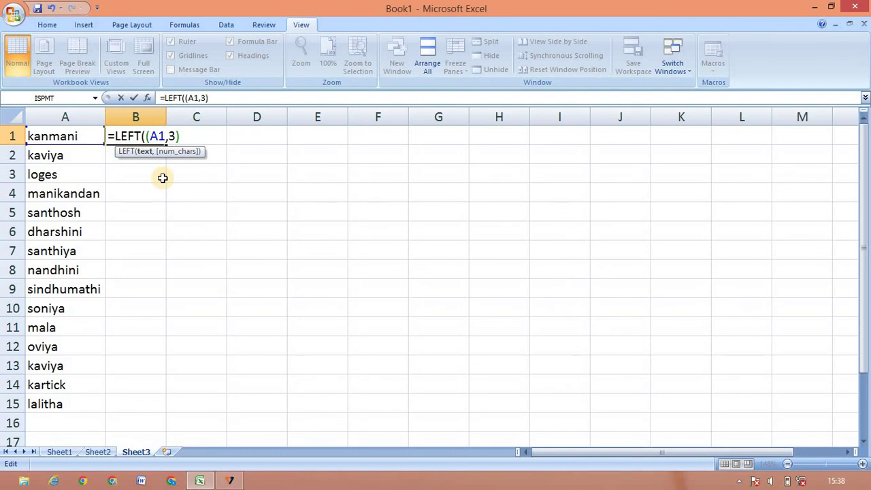
{"action": "key", "text": "BackSpace"}
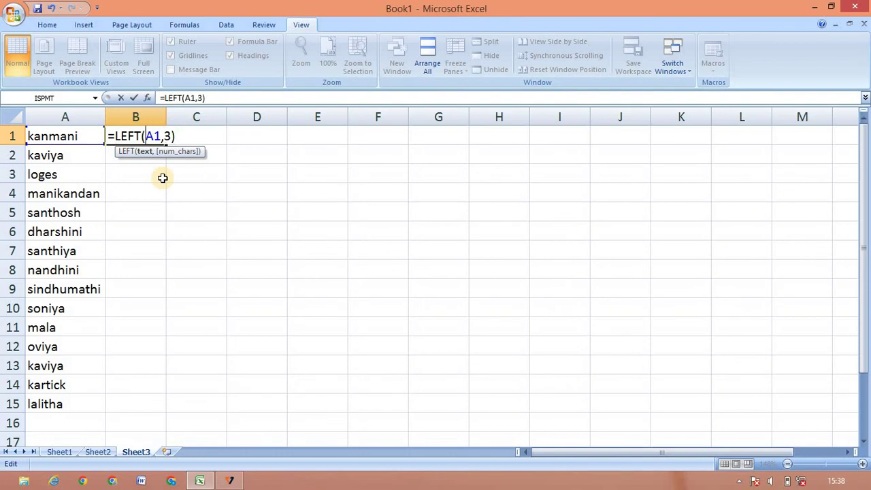
{"action": "left_click", "coordinate": [161, 138]}
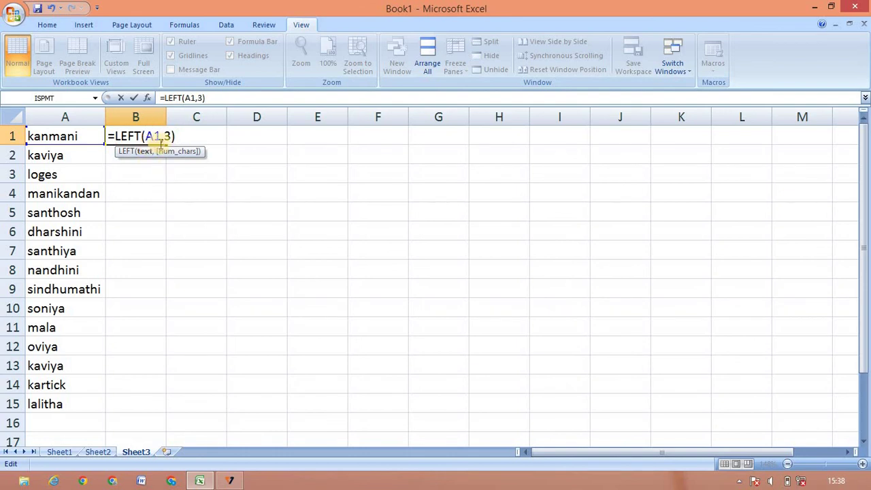
{"action": "left_click", "coordinate": [180, 138]}
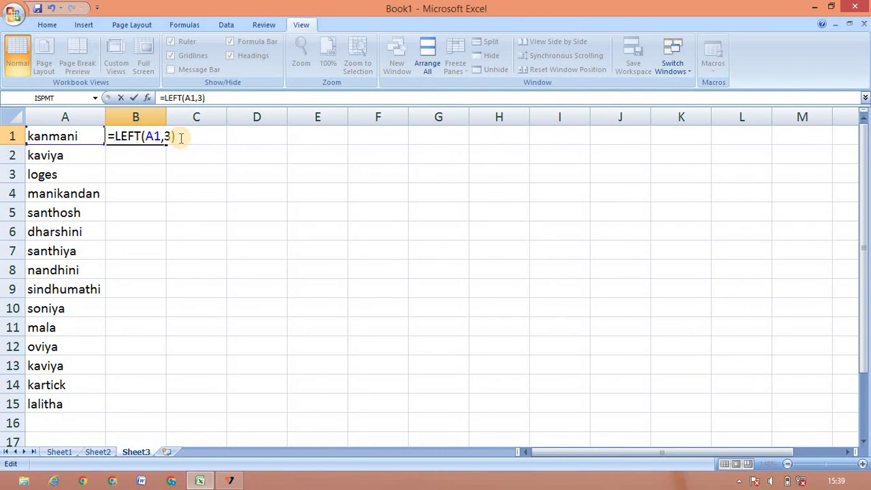
{"action": "key", "text": "Return"}
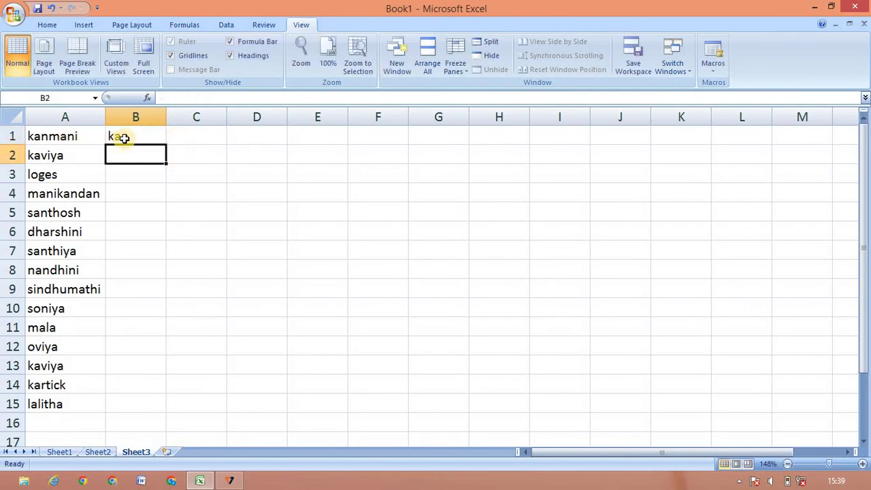
Step: Fill the LEFT formula from B1 down to B15 for every name
{"action": "left_click", "coordinate": [133, 137]}
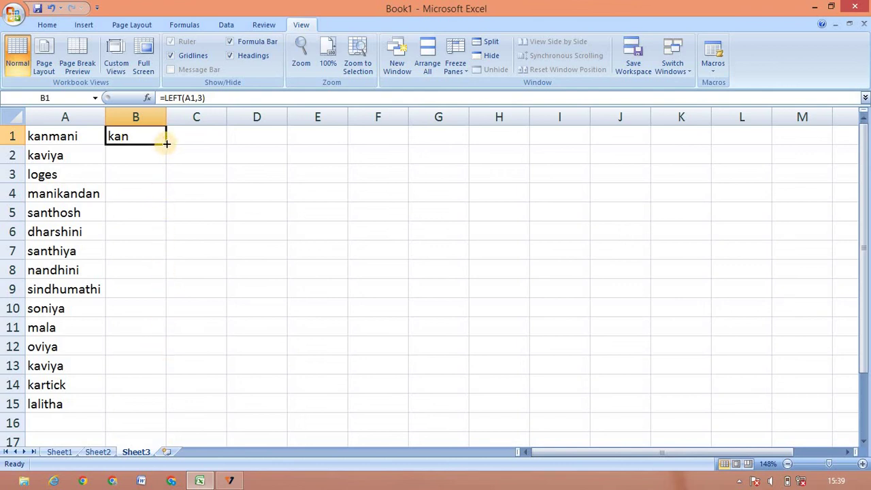
{"action": "left_click_drag", "start_coordinate": [166, 144], "coordinate": [178, 406]}
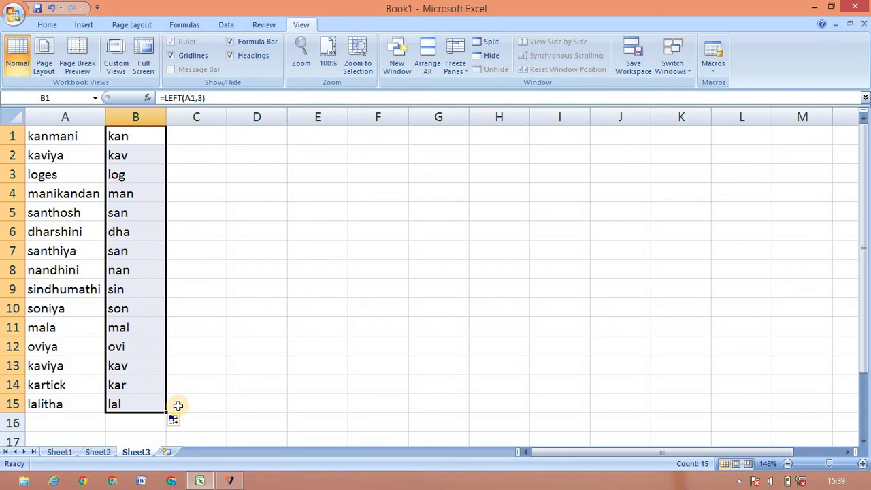
{"action": "left_click", "coordinate": [207, 131]}
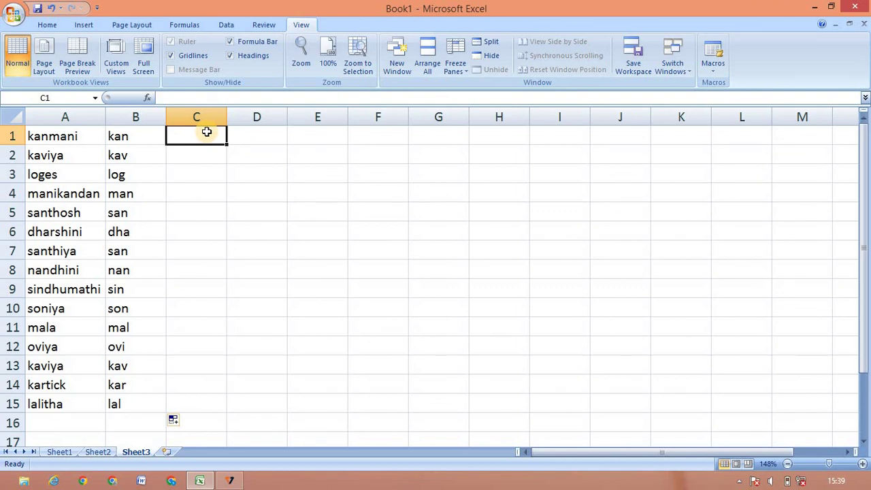
Step: Enter =UPPER(A1) in C1 to capitalise the first name
{"action": "left_click", "coordinate": [47, 24]}
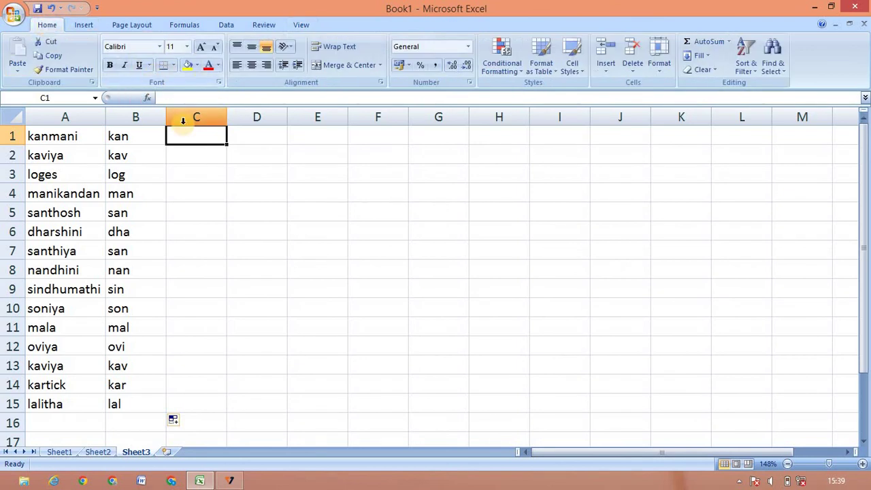
{"action": "type", "text": "="}
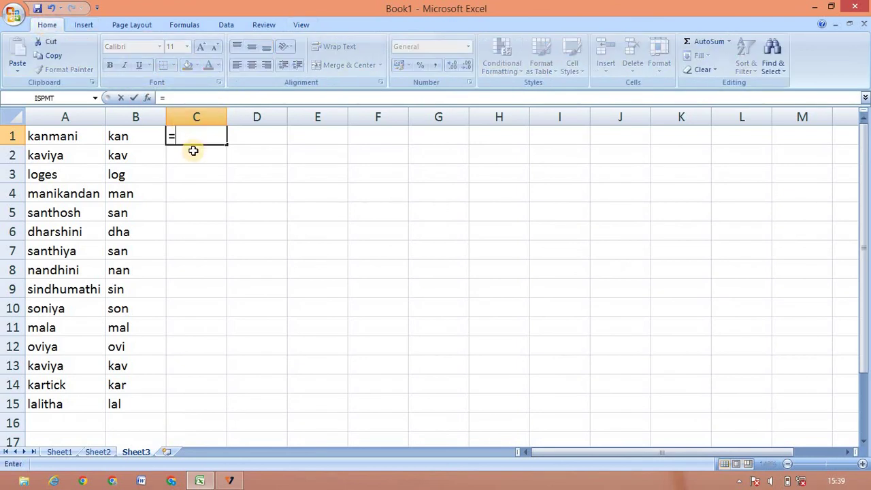
{"action": "type", "text": "upp"}
{"action": "double_click", "coordinate": [195, 154]}
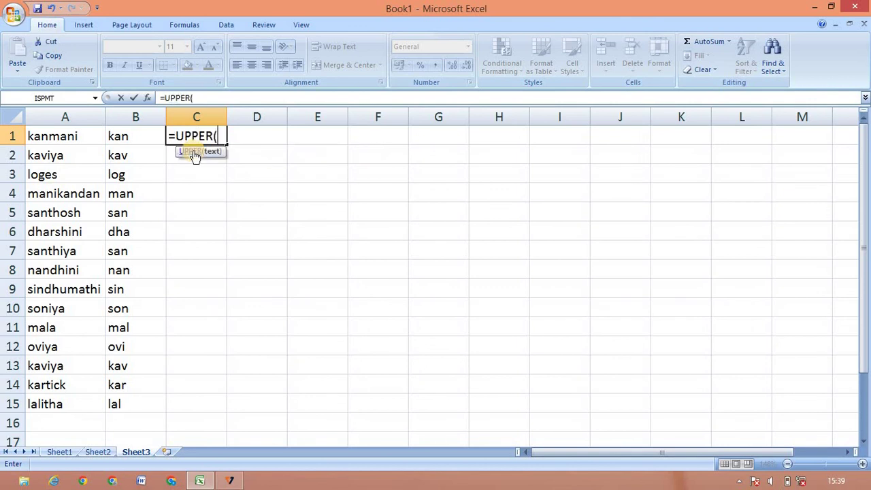
{"action": "left_click", "coordinate": [75, 136]}
{"action": "type", "text": ")"}
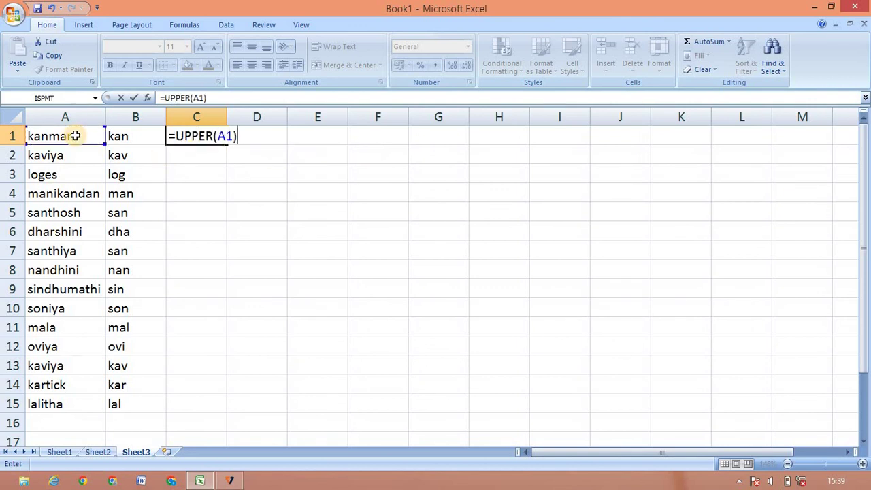
{"action": "key", "text": "Return"}
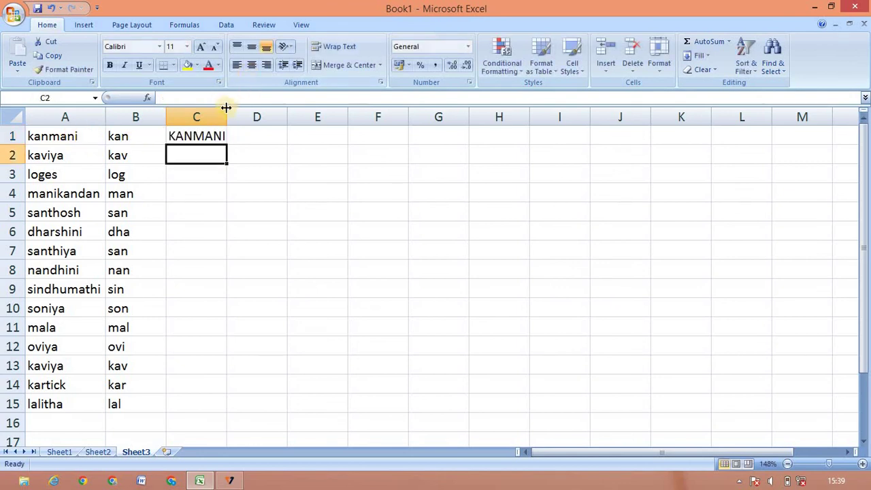
Step: Fill the UPPER formula down to C15 and autofit column C to the longest name
{"action": "left_click_drag", "start_coordinate": [227, 113], "coordinate": [232, 114]}
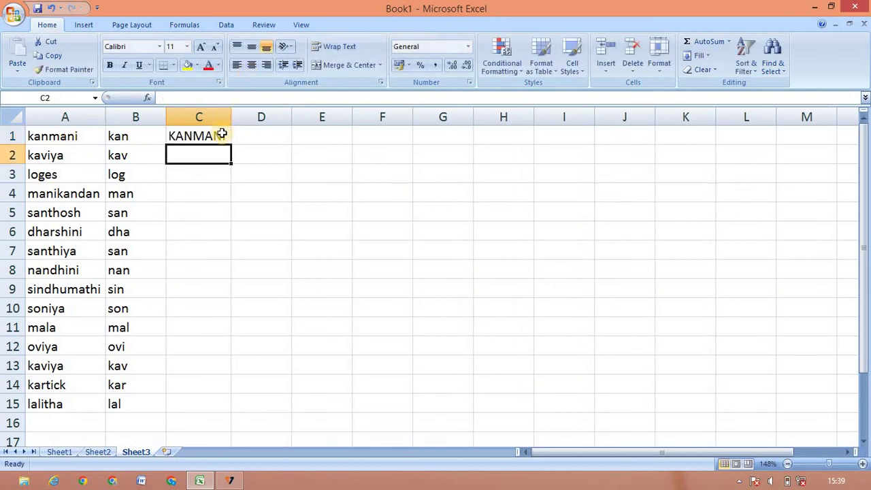
{"action": "left_click", "coordinate": [224, 135]}
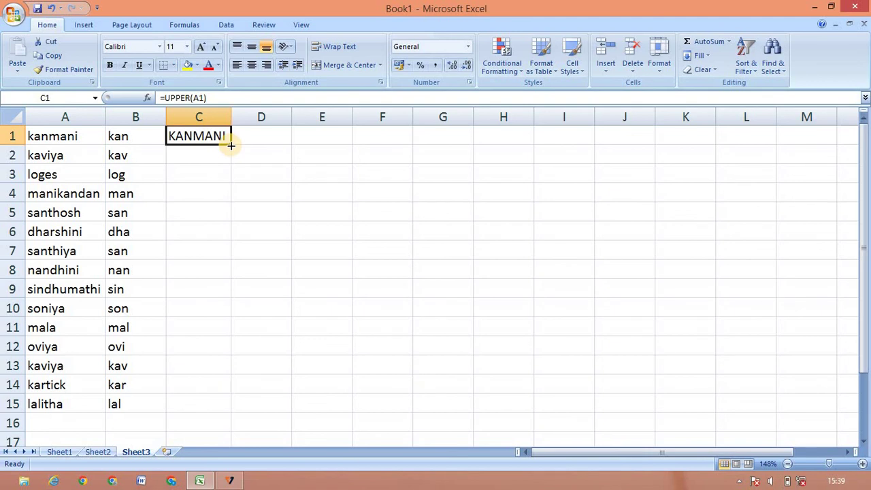
{"action": "left_click_drag", "start_coordinate": [231, 146], "coordinate": [233, 407]}
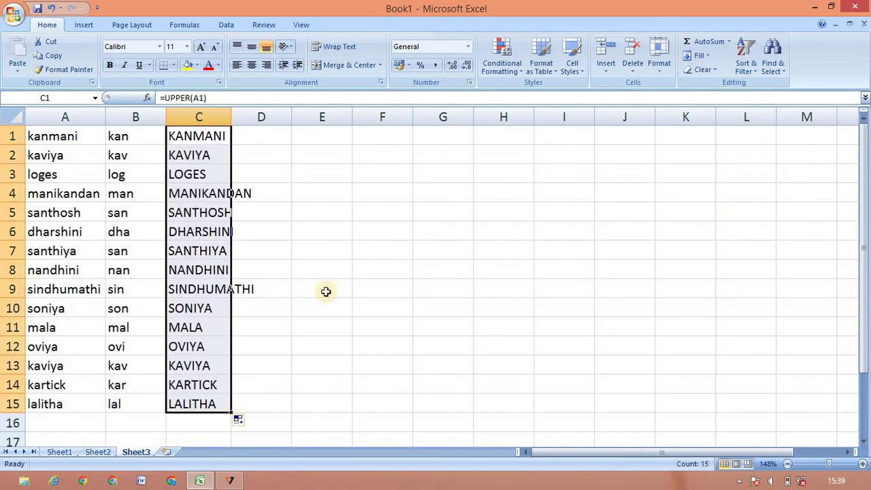
{"action": "double_click", "coordinate": [232, 111]}
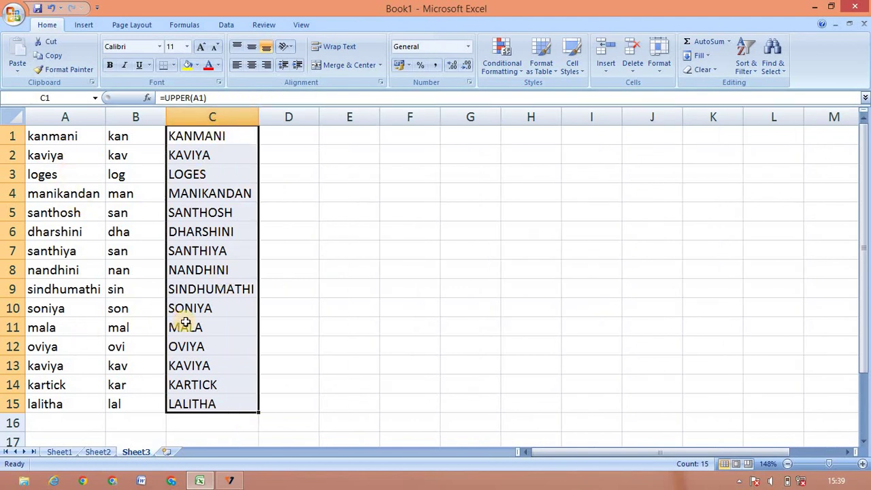
{"action": "key", "text": "ctrl+c"}
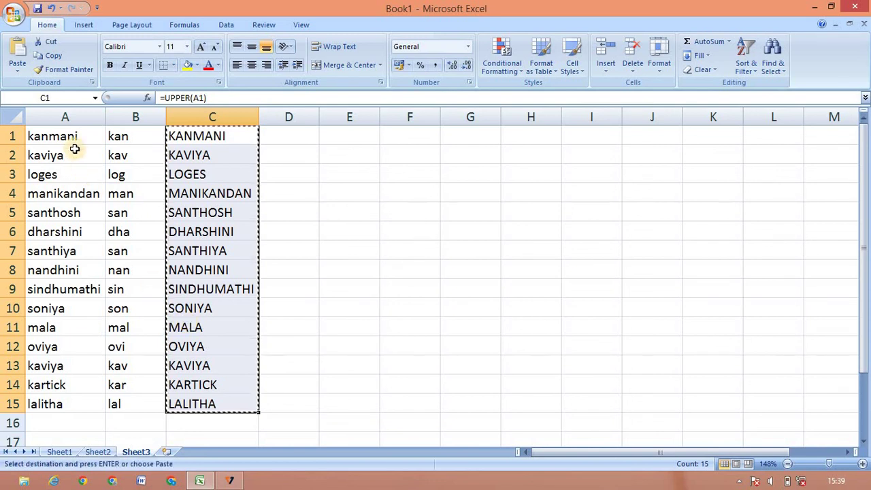
{"action": "left_click", "coordinate": [74, 137]}
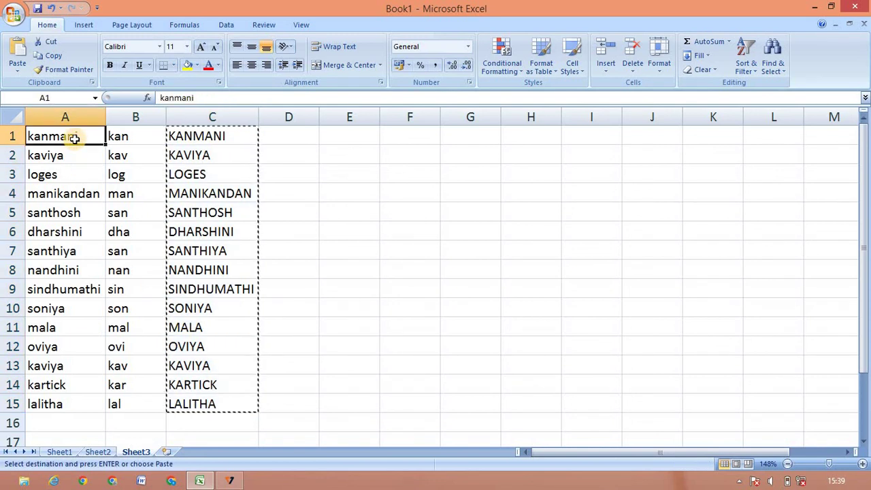
{"action": "key", "text": "ctrl+v"}
{"action": "key", "text": "ctrl+z"}
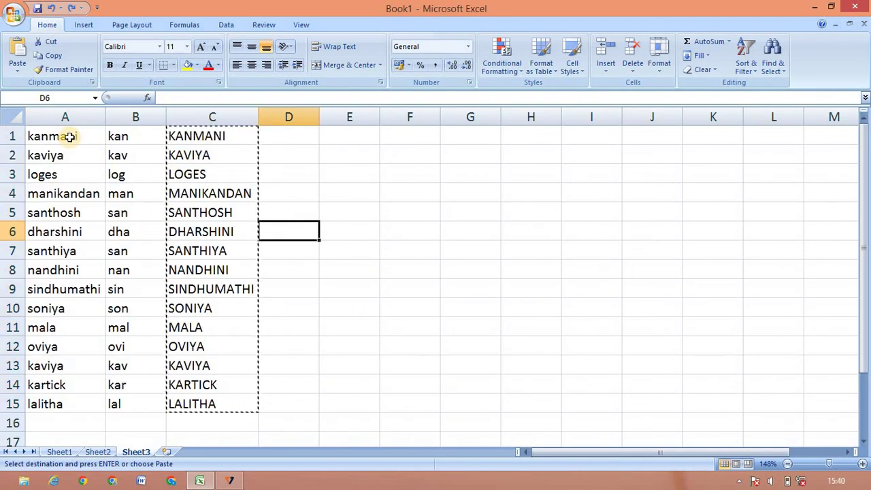
{"action": "left_click_drag", "start_coordinate": [70, 136], "coordinate": [87, 399]}
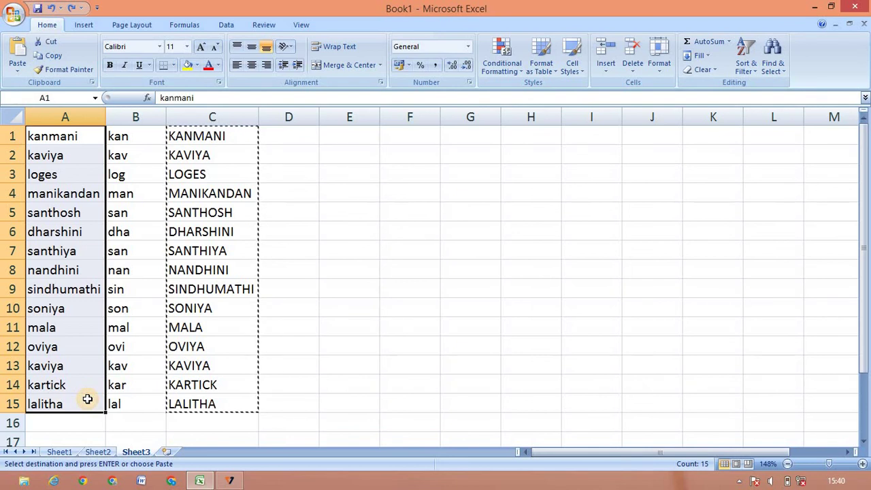
{"action": "key", "text": "BackSpace"}
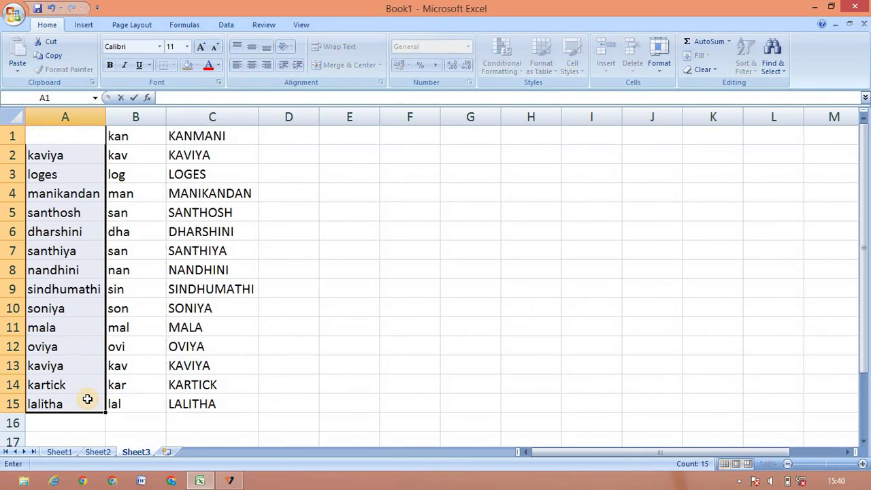
{"action": "left_click", "coordinate": [410, 359]}
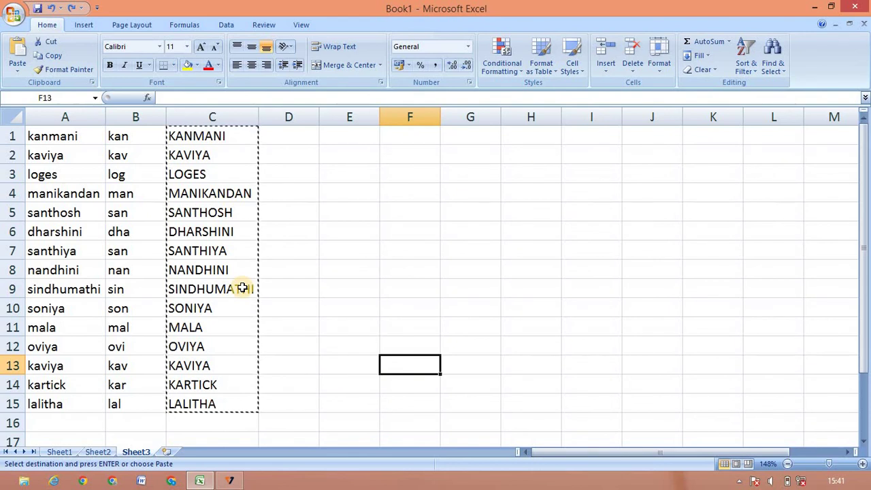
Step: Return to Sheet1 with the notebook text and date function examples, passing through Sheet2
{"action": "left_click", "coordinate": [105, 452]}
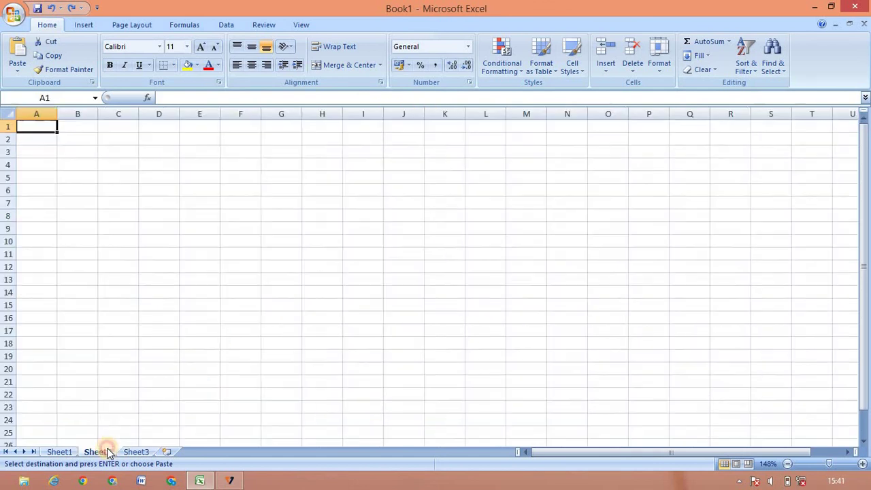
{"action": "left_click", "coordinate": [59, 452]}
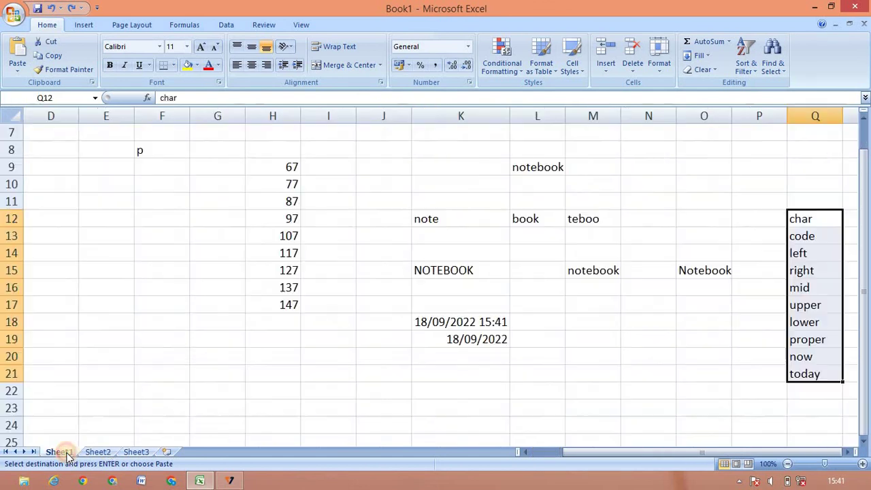